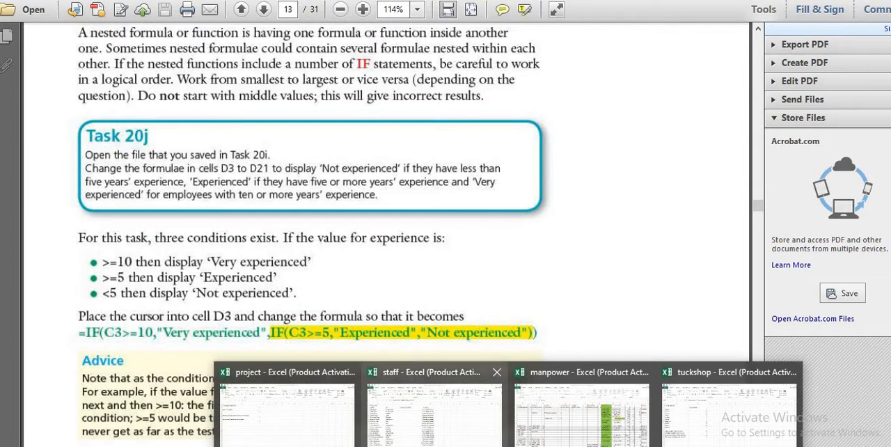
Switch to the staff Excel workbook and go to the empty rows below the staff data
click(427, 432)
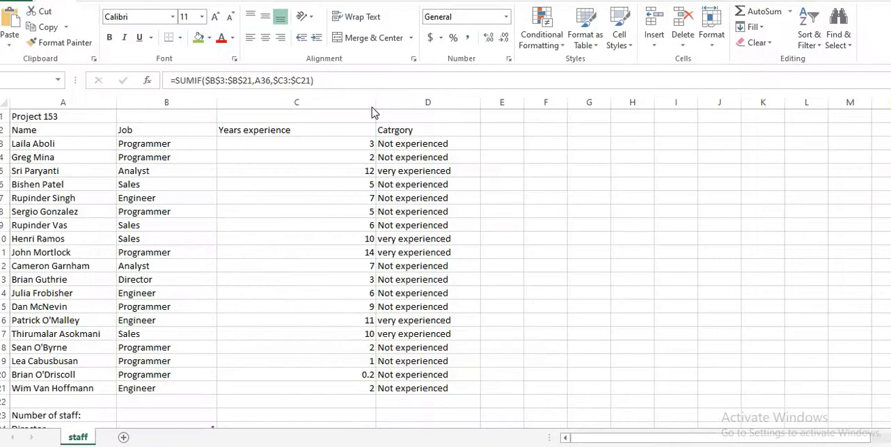
scroll(364, 358, down, 2)
click(338, 385)
scroll(384, 391, down, 3)
scroll(448, 292, up, 2)
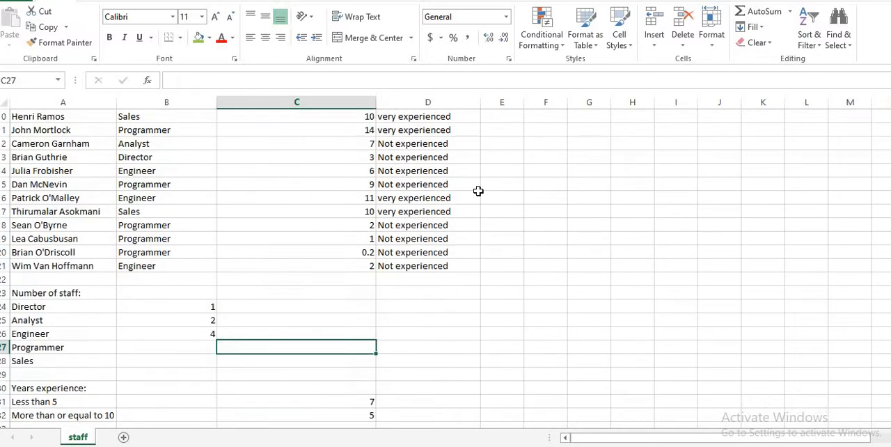
scroll(363, 367, down, 6)
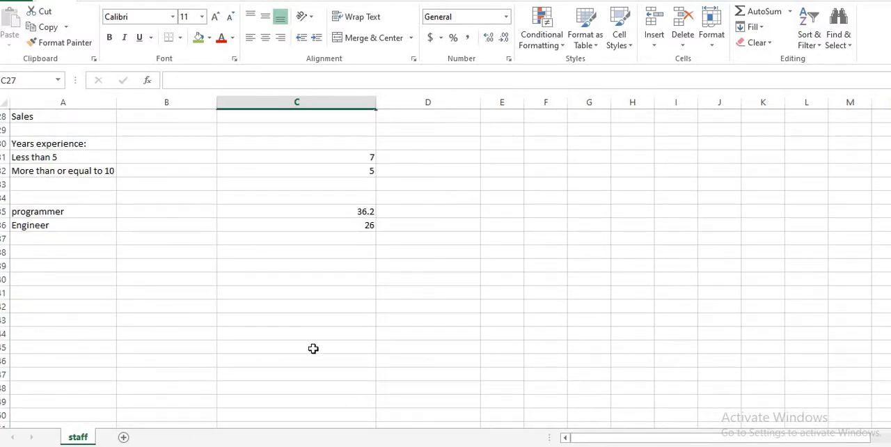
click(339, 332)
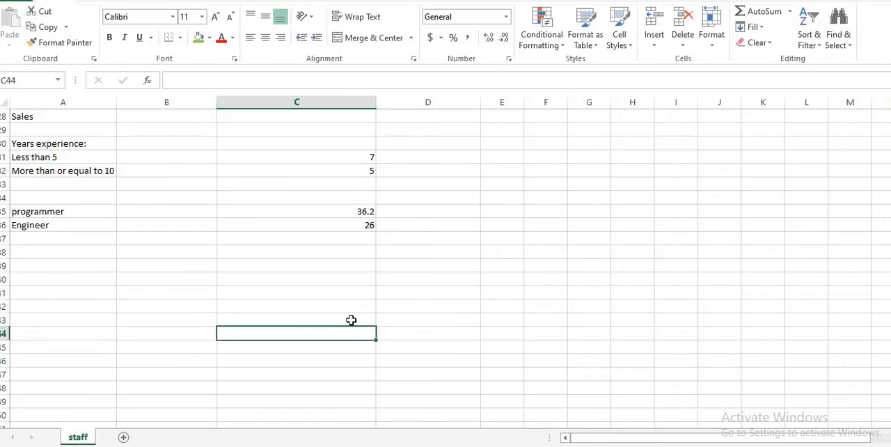
click(298, 312)
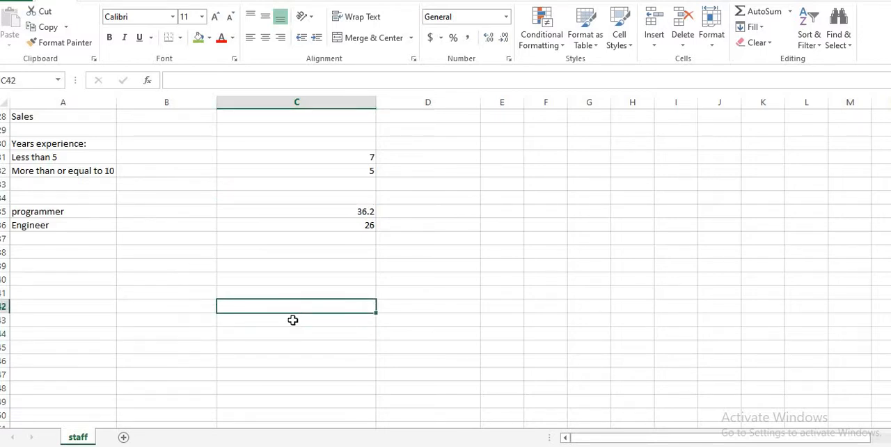
click(292, 318)
text(=if)
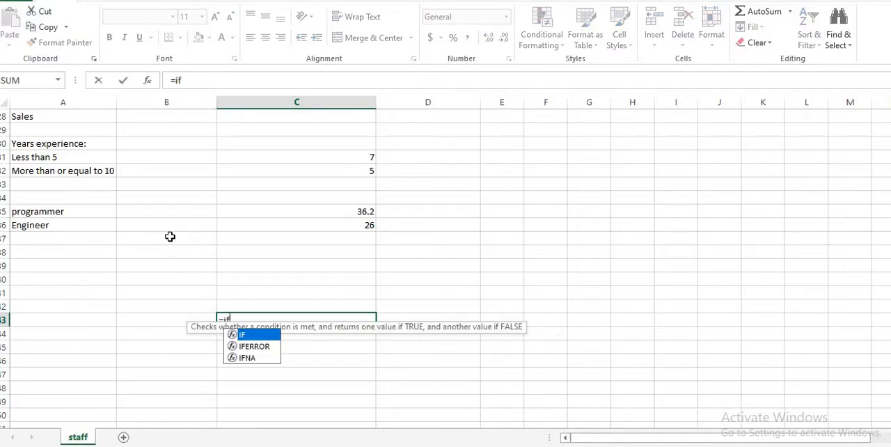
scroll(241, 234, up, 9)
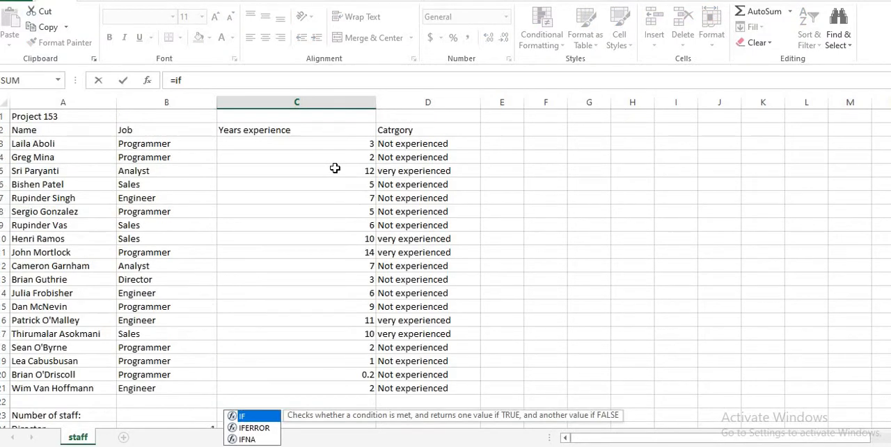
click(321, 144)
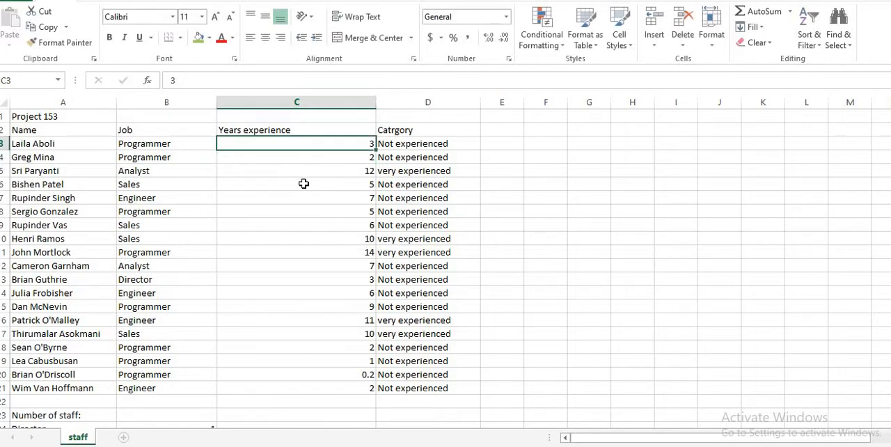
scroll(304, 182, down, 13)
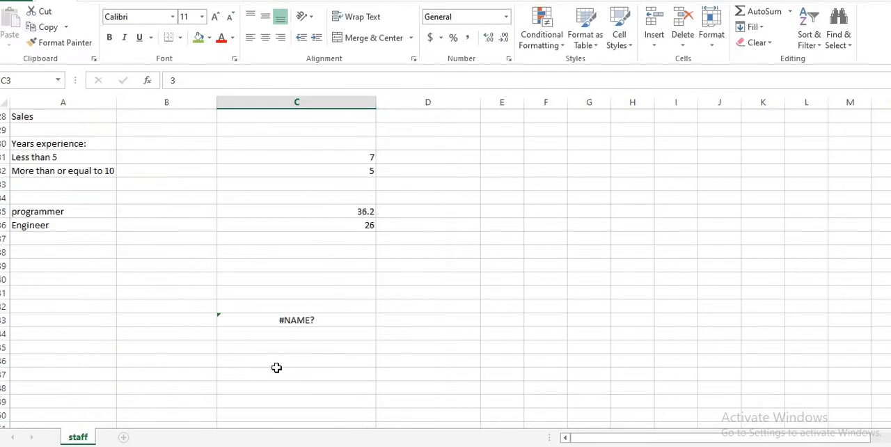
scroll(277, 368, up, 5)
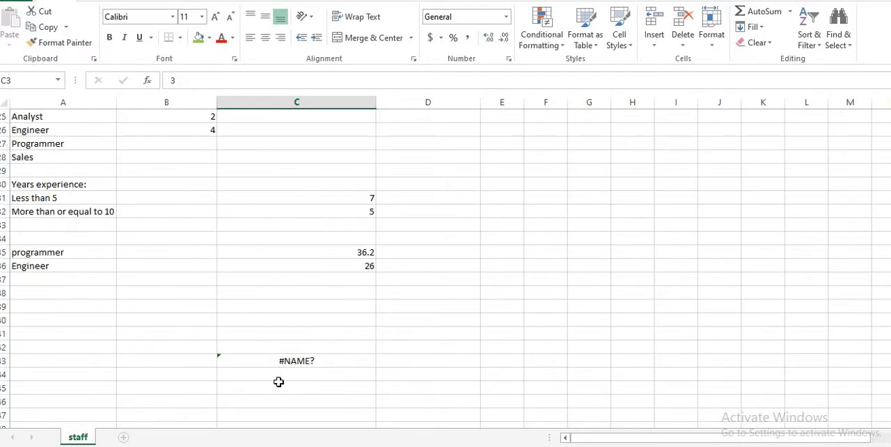
Replace the content of C43 with the start of an IF formula testing whether C3>=10
click(282, 364)
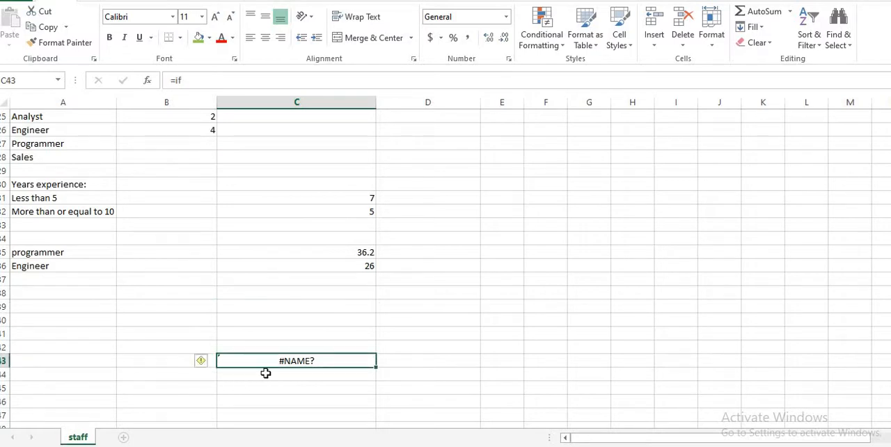
key(BackSpace)
text(=)
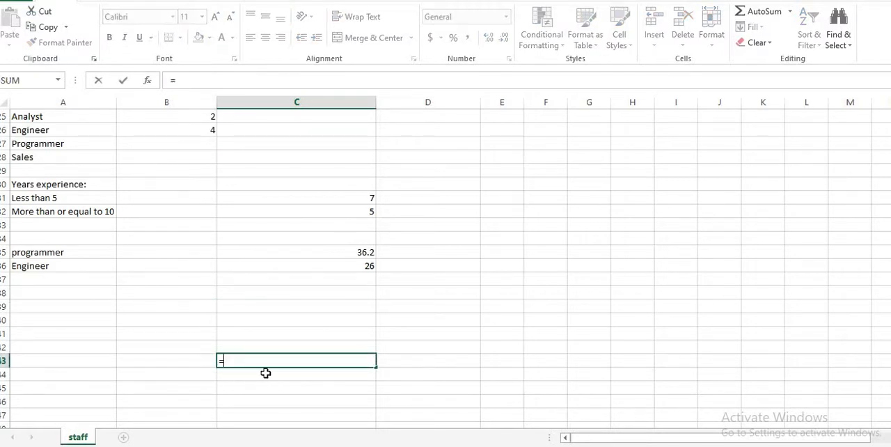
text(if)
double_click(269, 377)
text(c3>=)
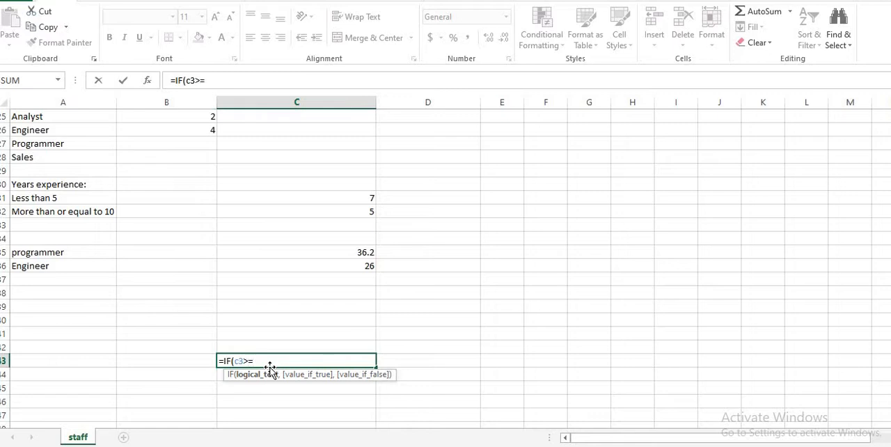
text(10)
Add "very experience" as the value if true in the C43 formula
key(BackSpace)
key(BackSpace)
text(v)
key(BackSpace)
key(BackSpace)
text("very)
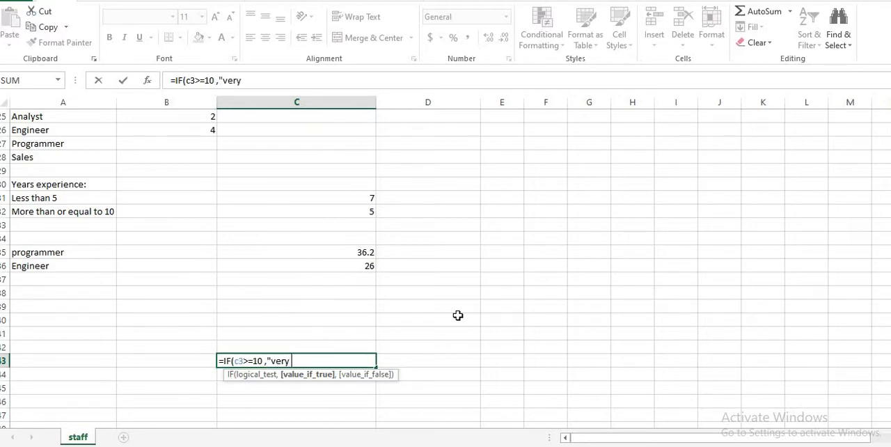
text( experience)
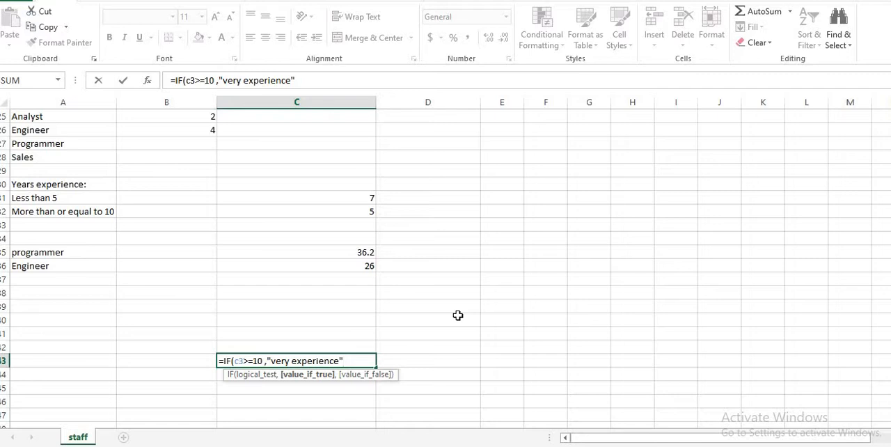
text(,)
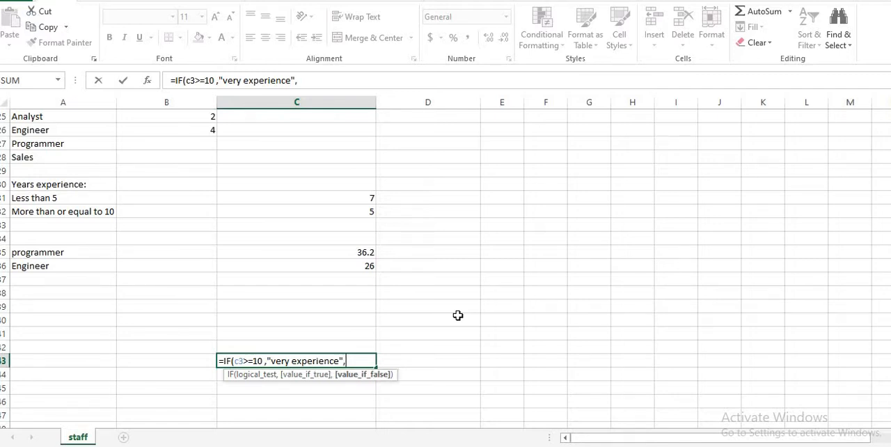
text(If)
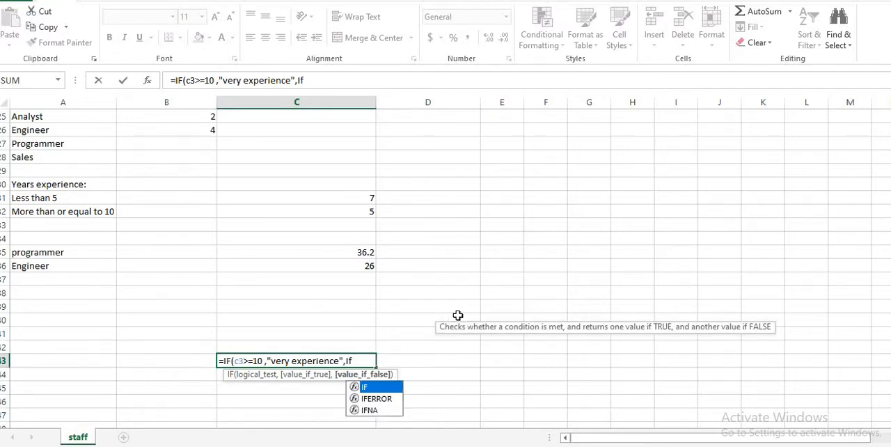
Nest a second IF as the value if false, testing C3>=5 and returning "Experience" when true
key(BackSpace)
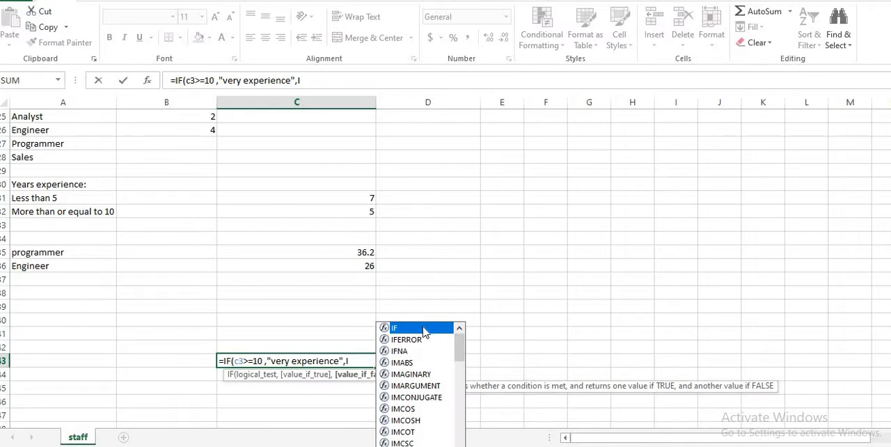
double_click(425, 333)
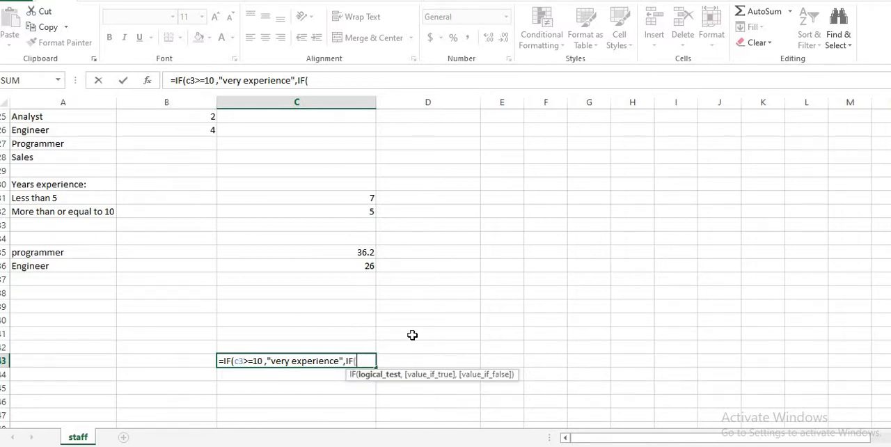
text(c3)
text(>=5,"Experienc)
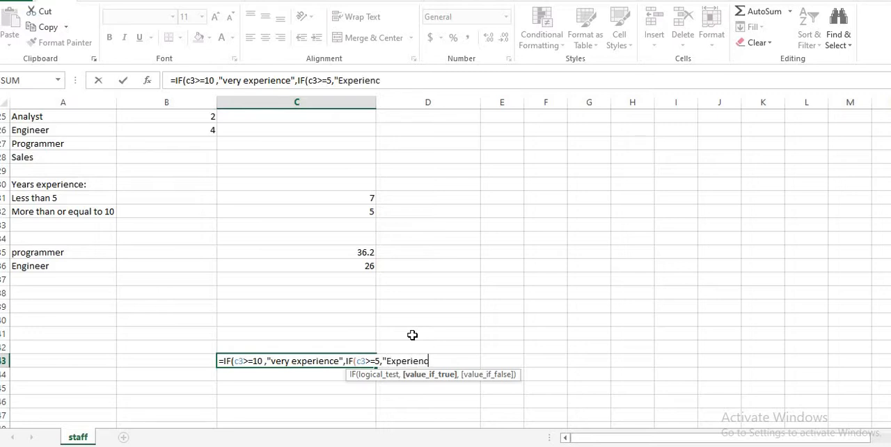
text(e",)
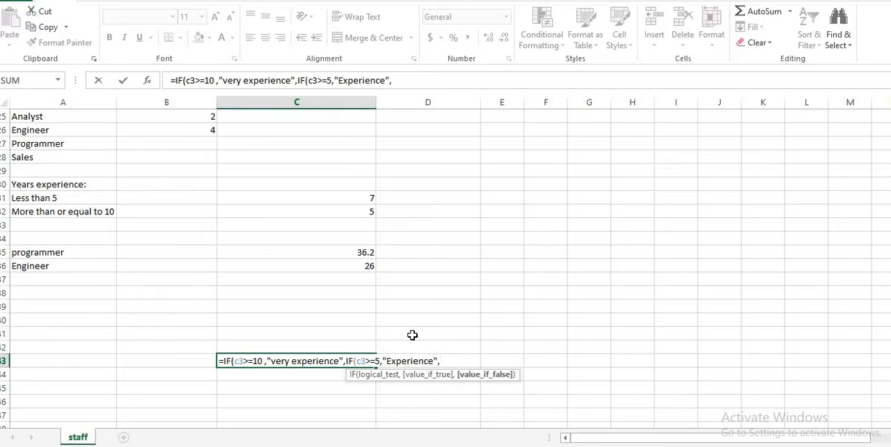
text(No)
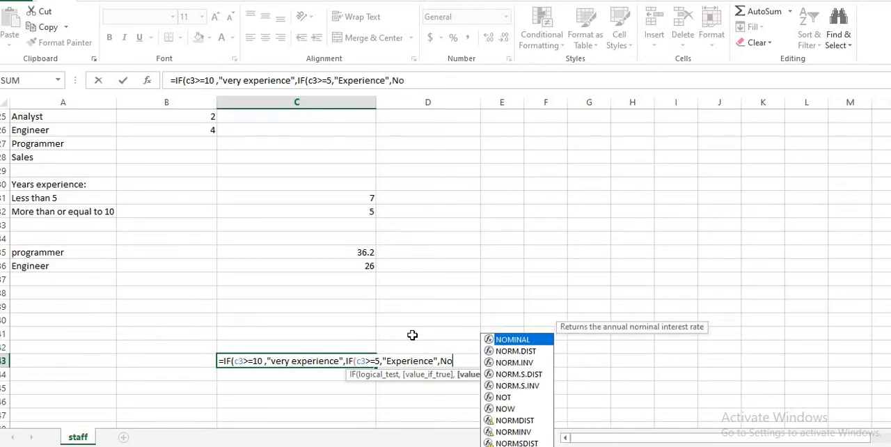
text(t experience)
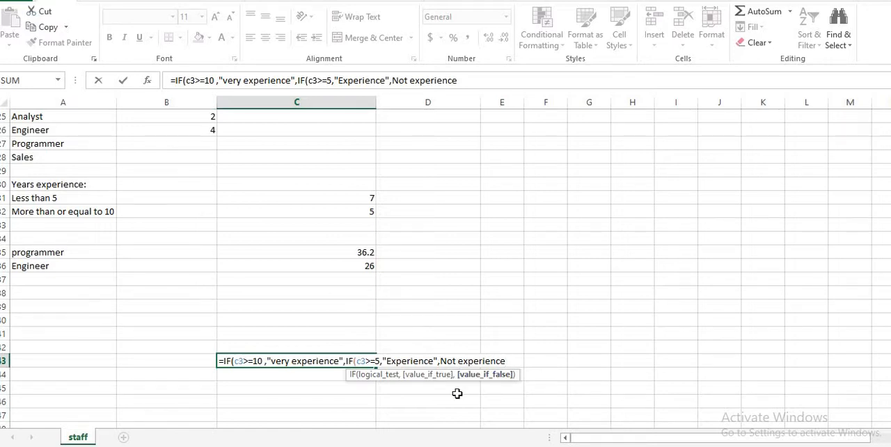
Add "Not experience" as the nested IF's value if false, close both brackets and enter the formula
key(Right)
text(")
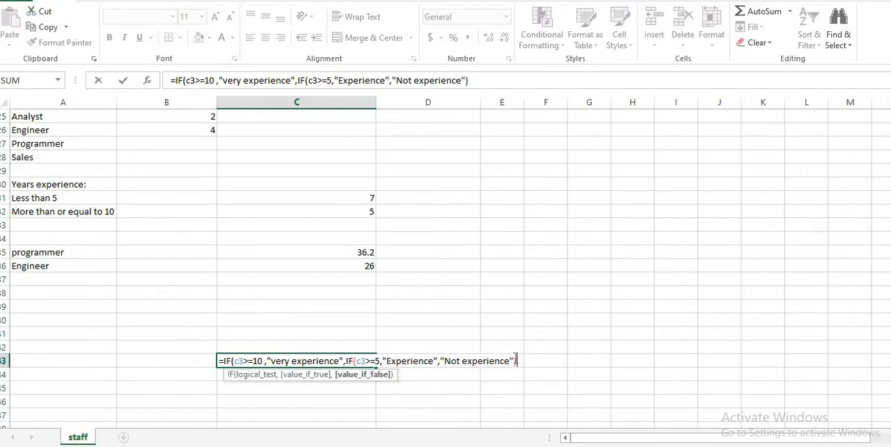
key(Return)
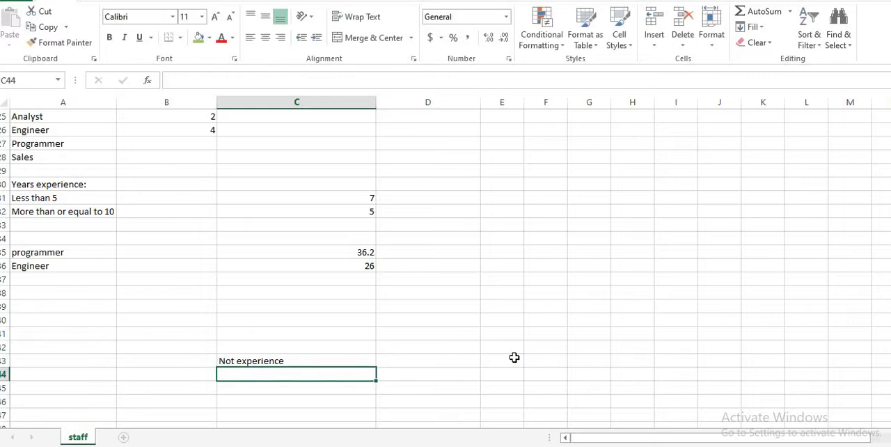
Examine the nested IF formula in C43 and compare it with the years of experience in the staff list
click(277, 361)
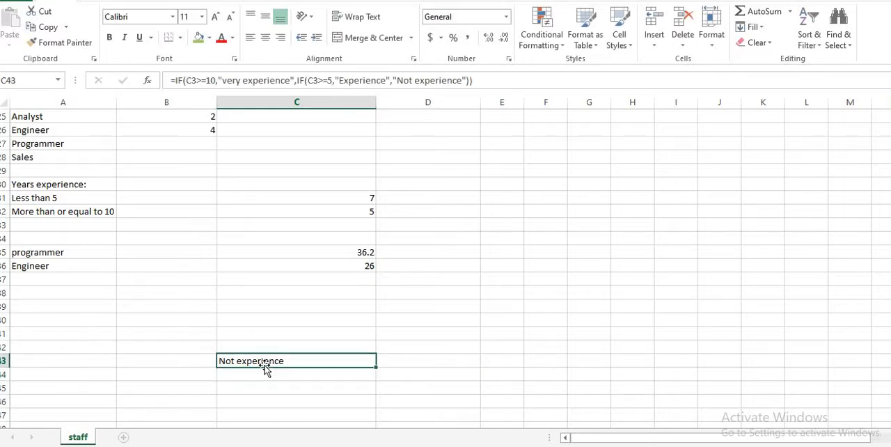
scroll(258, 260, up, 8)
scroll(327, 139, down, 1)
scroll(329, 167, up, 1)
scroll(337, 191, down, 9)
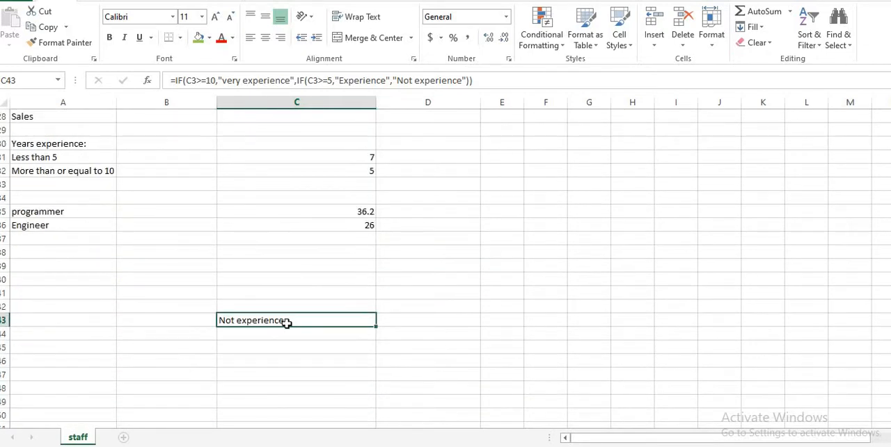
scroll(225, 271, up, 3)
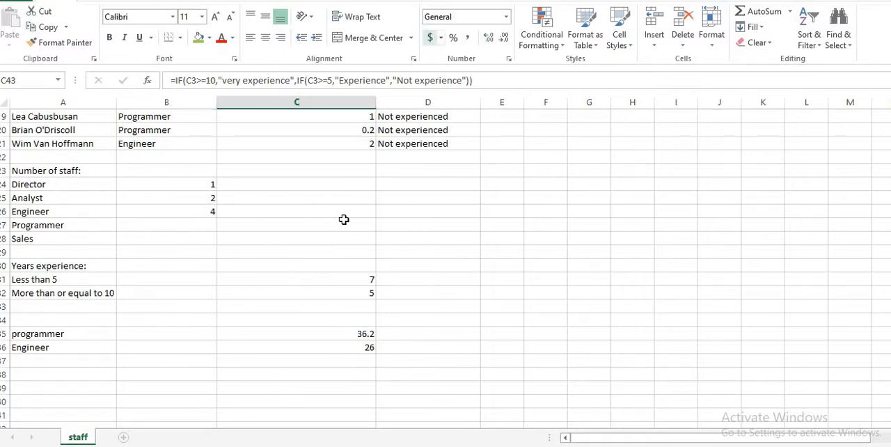
scroll(342, 221, up, 6)
scroll(334, 277, down, 7)
scroll(299, 294, down, 9)
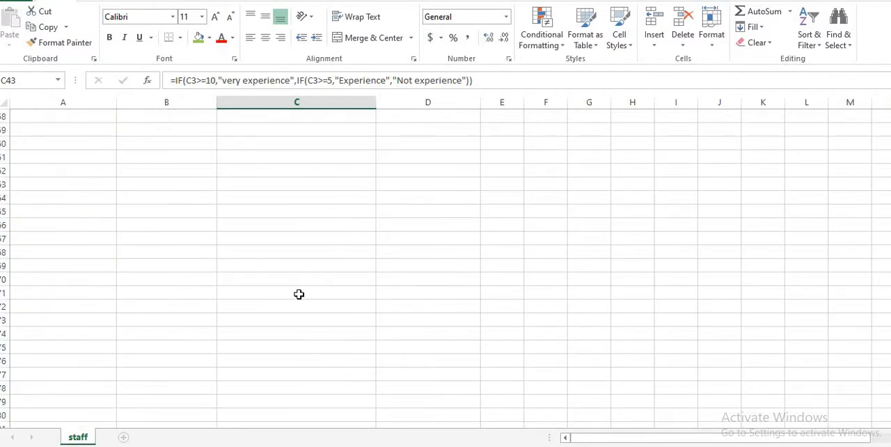
scroll(301, 288, up, 4)
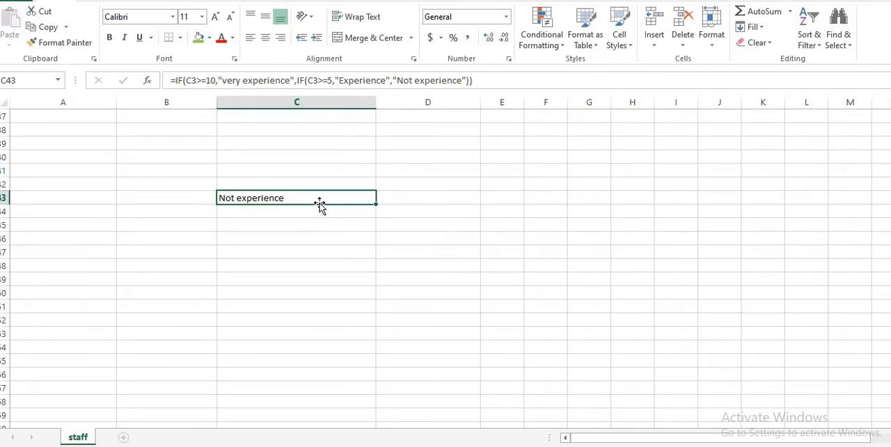
Cut the whole nested IF formula text out of C43 and clear the cell
drag(460, 80, 98, 66)
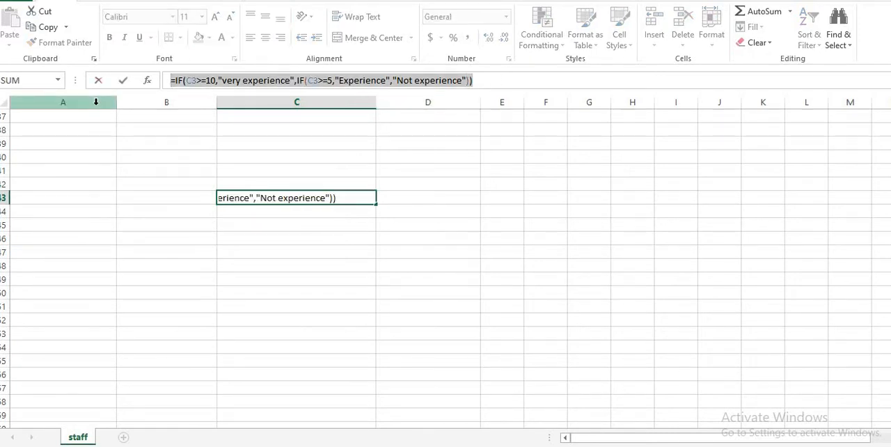
text(=)
click(439, 236)
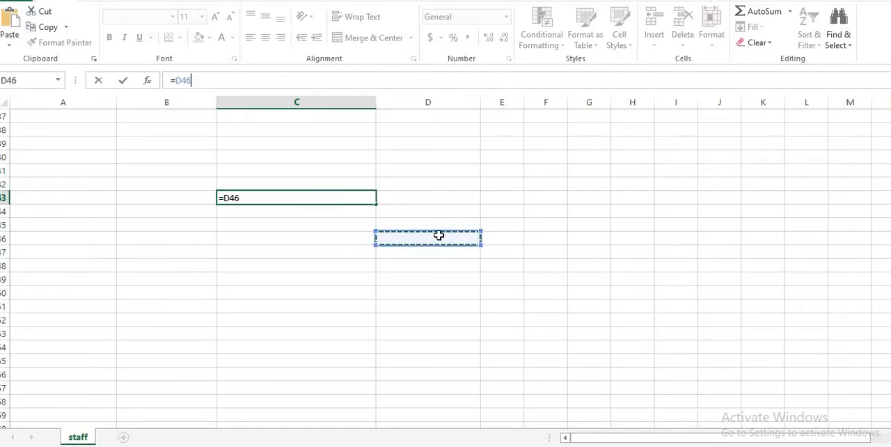
click(302, 201)
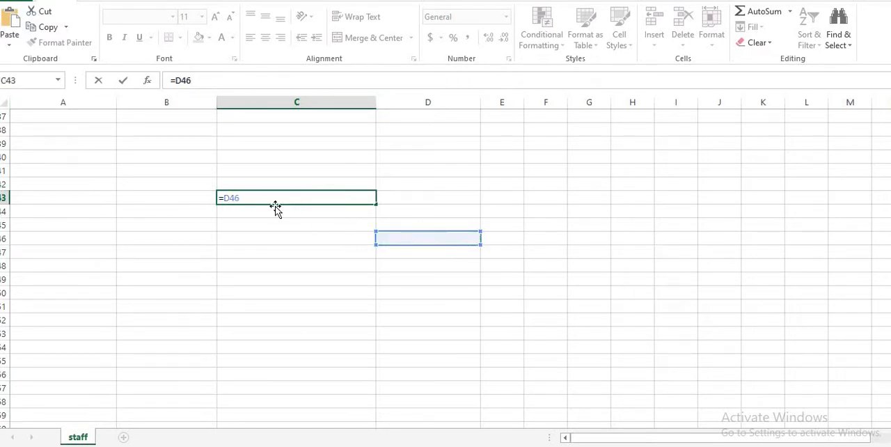
key(BackSpace)
key(BackSpace)
key(BackSpace)
key(BackSpace)
Paste the nested IF formula into E3, beside the first staff member's existing category
scroll(282, 164, up, 9)
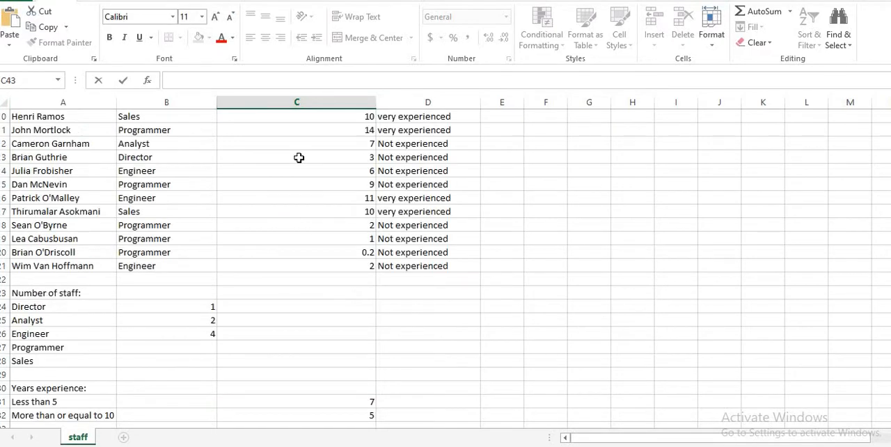
scroll(298, 158, up, 3)
click(404, 146)
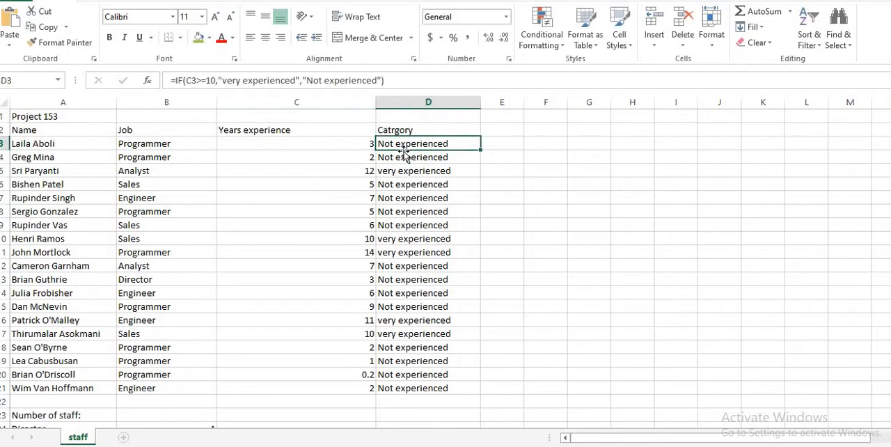
click(504, 147)
key(ctrl+v)
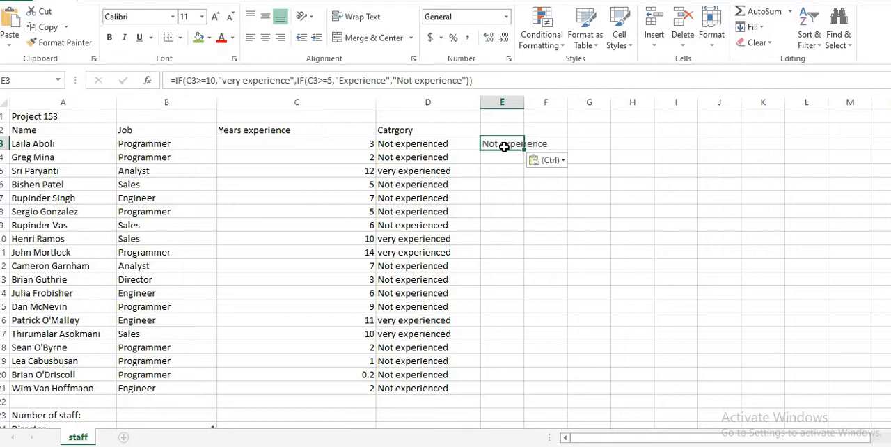
click(488, 212)
click(507, 146)
click(363, 148)
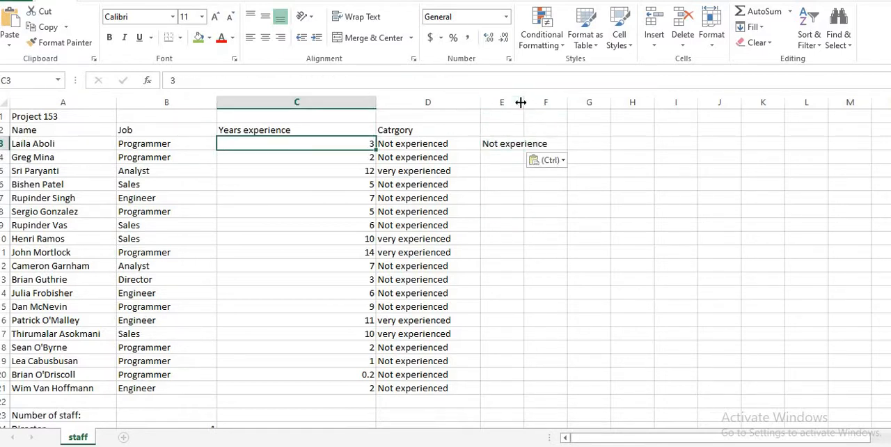
Widen column E to fit its text and fill the nested IF formula from E3 down to E21
drag(523, 102, 615, 125)
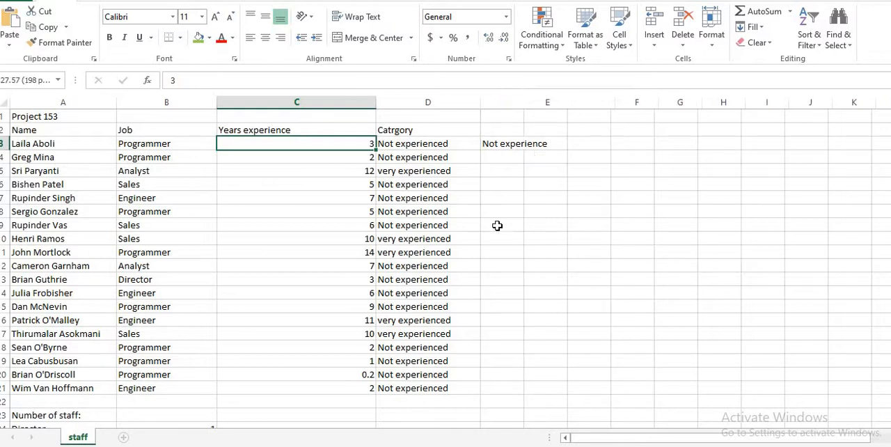
click(539, 144)
drag(615, 150, 606, 390)
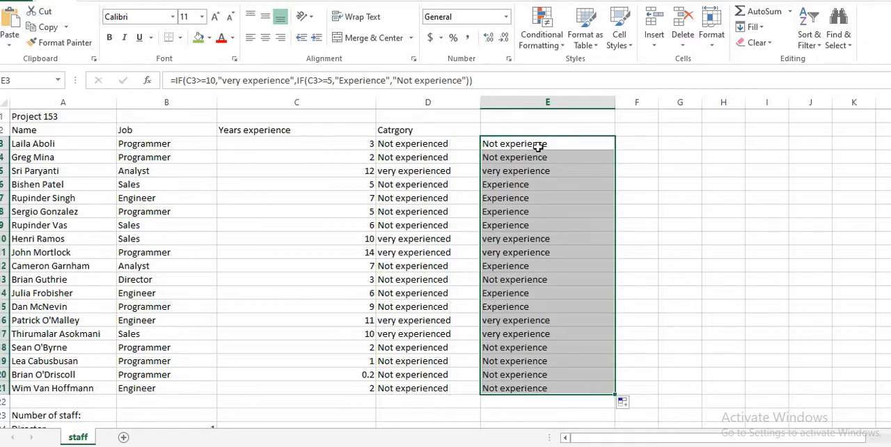
Compare the nested IF results in column E with the years of experience and the earlier categories in column D
click(365, 175)
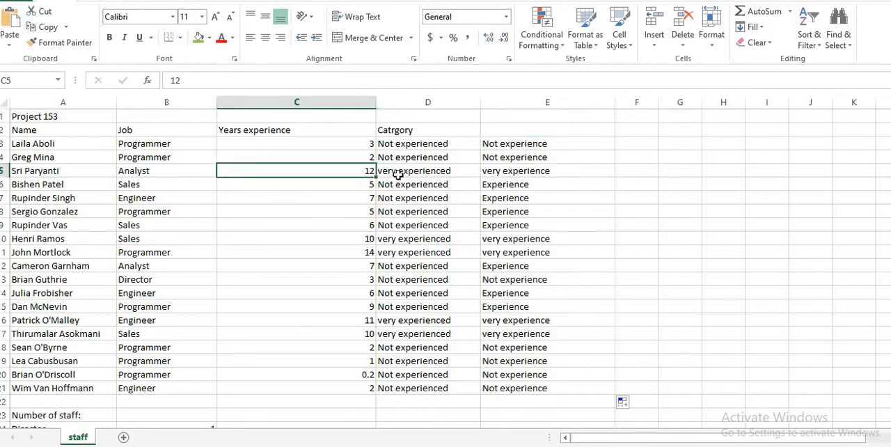
click(529, 171)
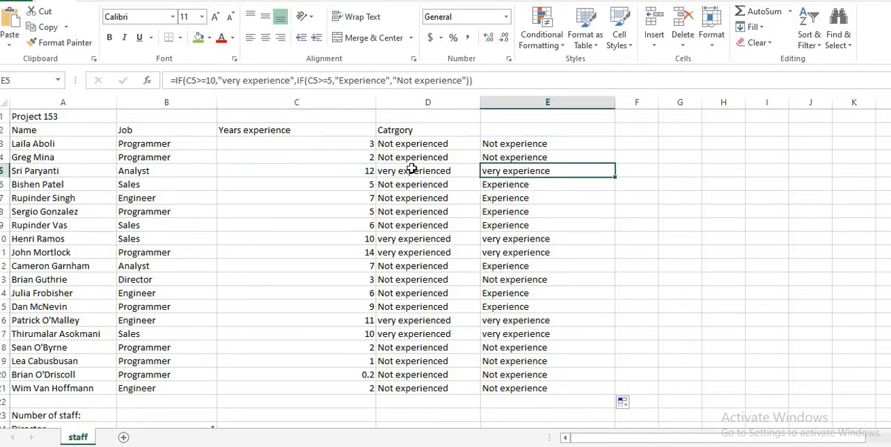
drag(401, 145, 400, 390)
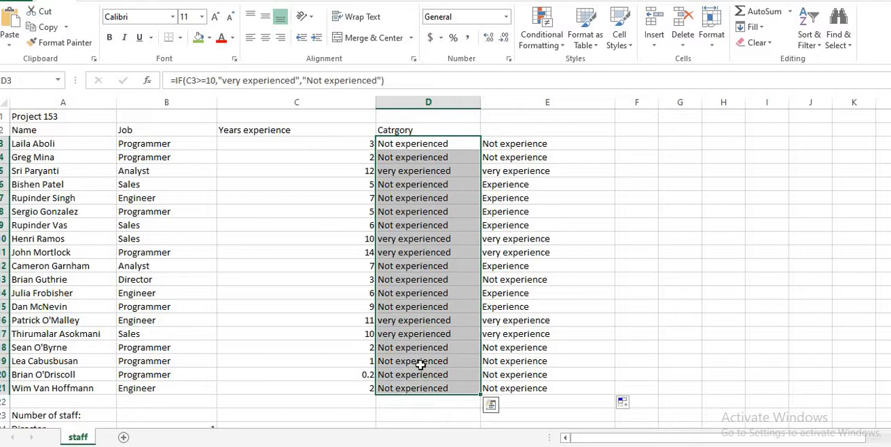
click(516, 143)
drag(520, 194, 504, 390)
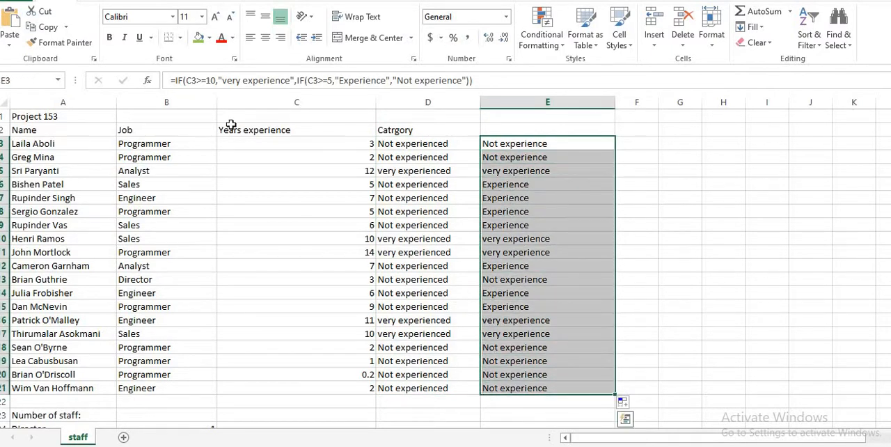
click(543, 159)
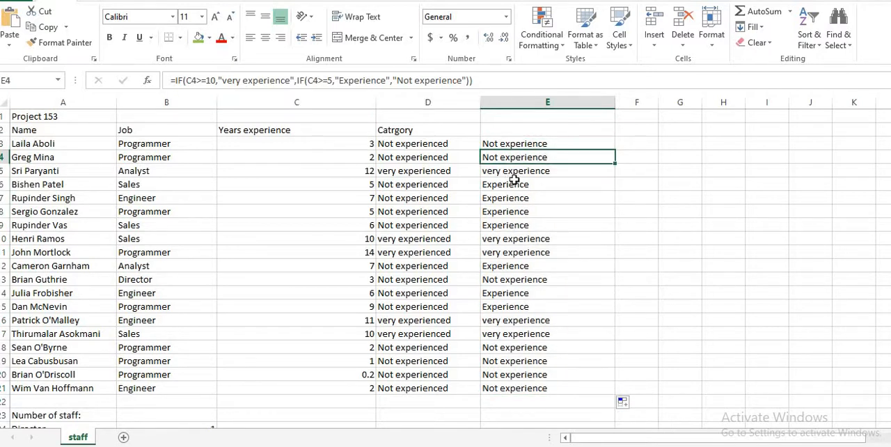
click(368, 145)
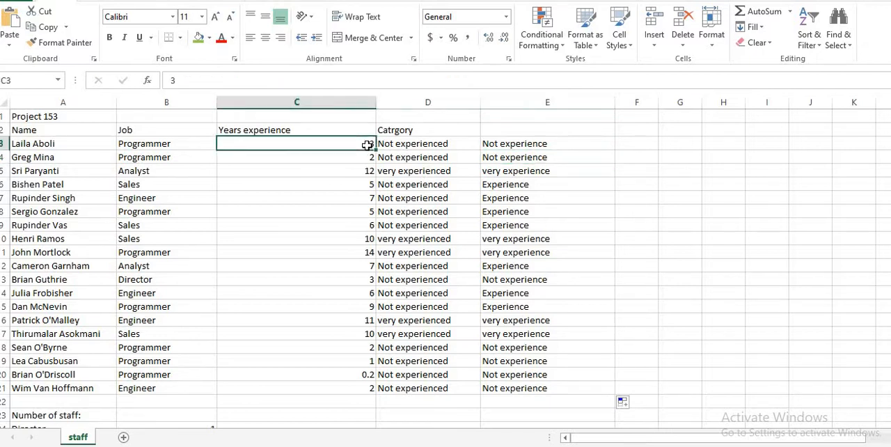
click(534, 145)
click(364, 173)
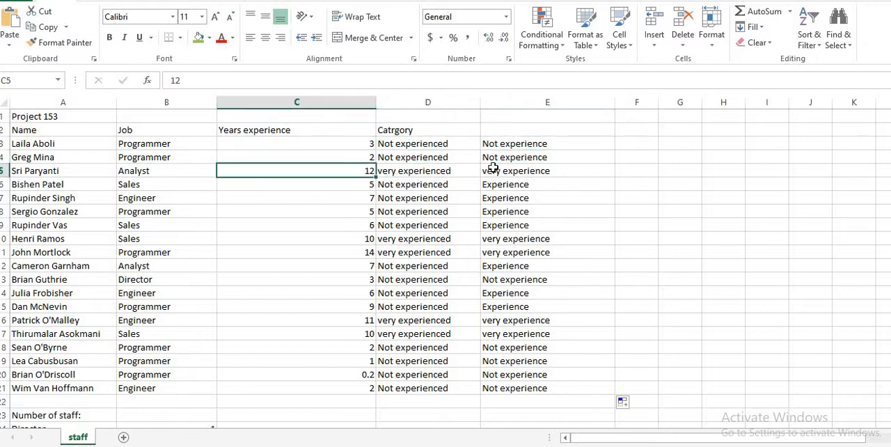
click(537, 171)
click(367, 187)
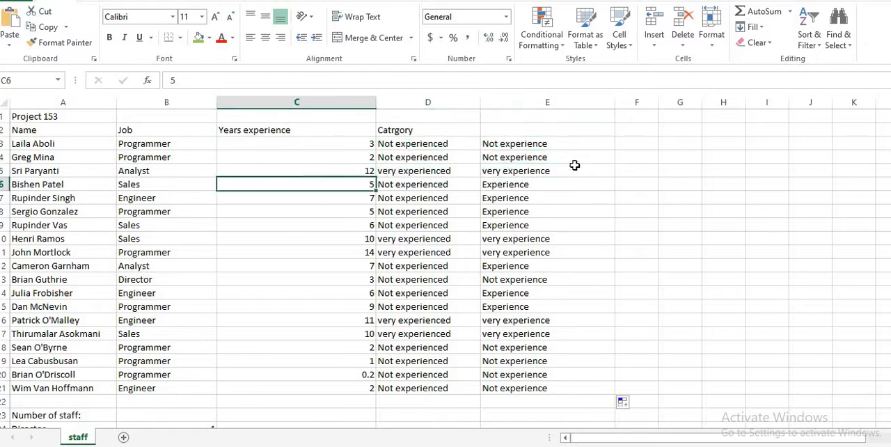
click(527, 184)
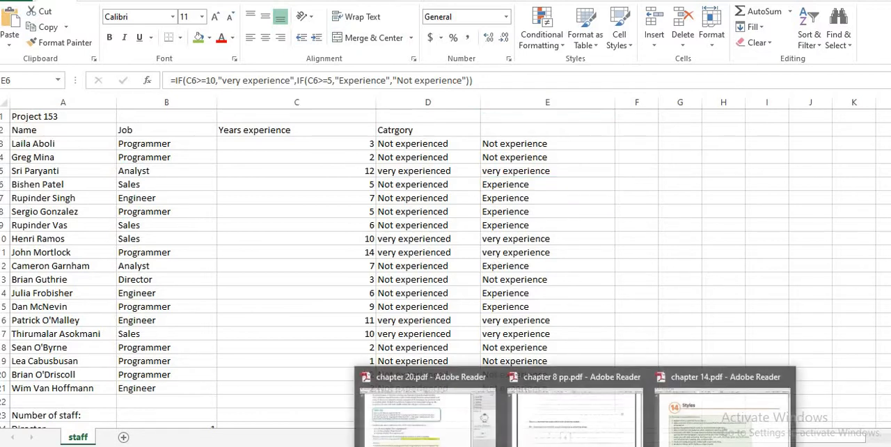
Switch to chapter 20.pdf in Adobe Reader and read Task 20k's instructions for the labels in A34 to A36 and formulas in B35 and B36
click(462, 442)
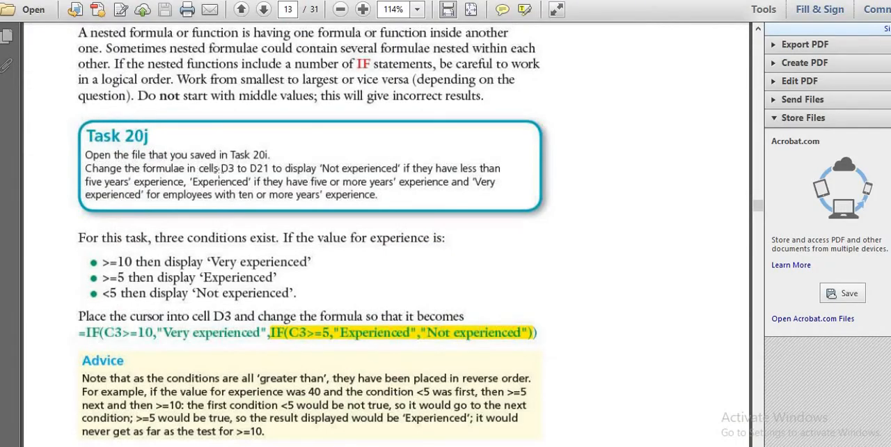
scroll(356, 263, down, 5)
scroll(355, 263, down, 10)
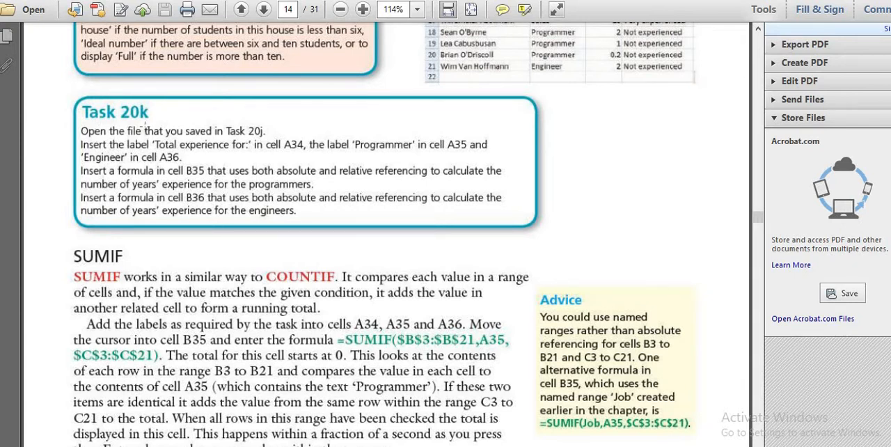
drag(238, 117, 270, 148)
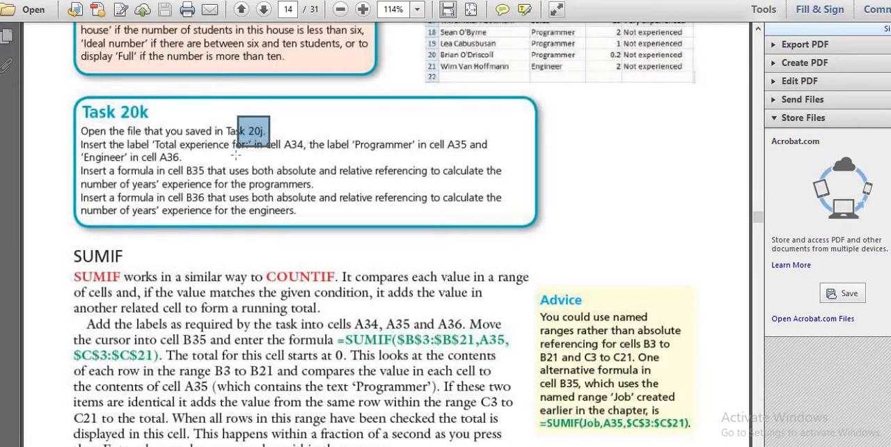
click(329, 170)
click(329, 171)
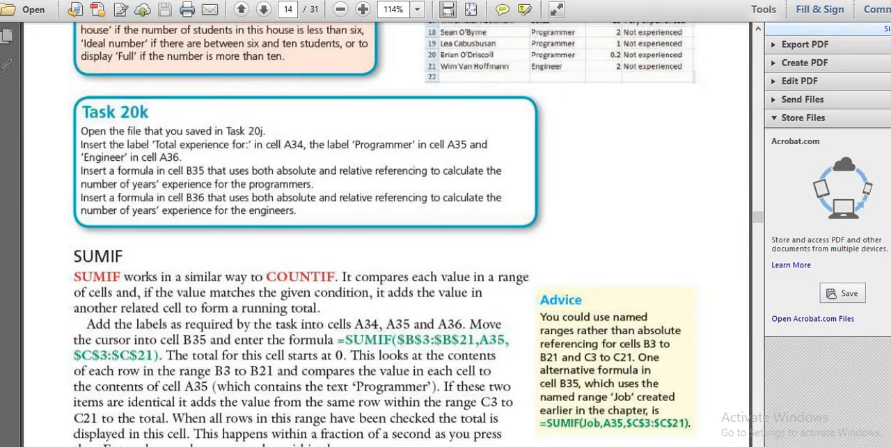
scroll(256, 111, down, 1)
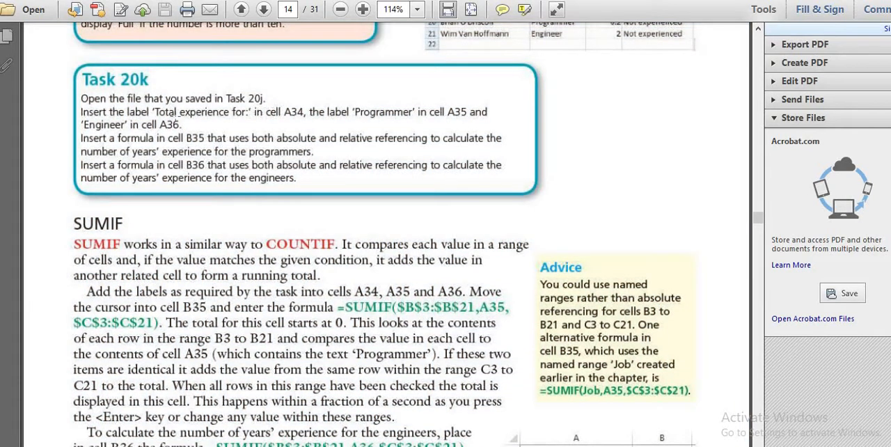
drag(156, 106, 245, 113)
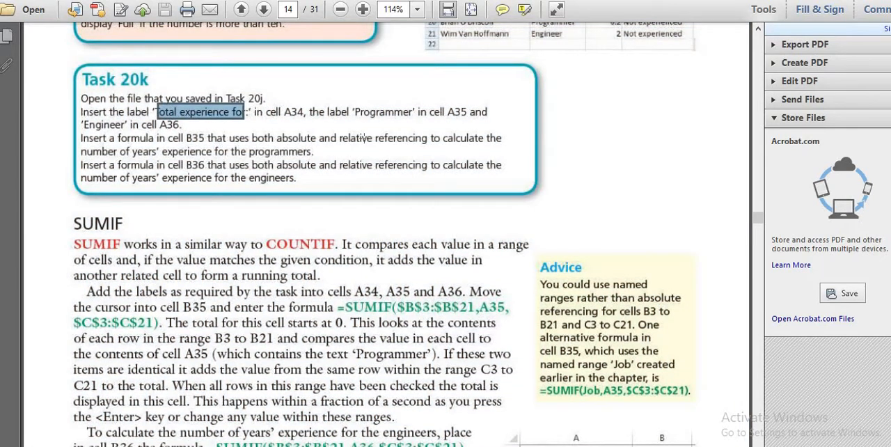
drag(447, 112, 468, 114)
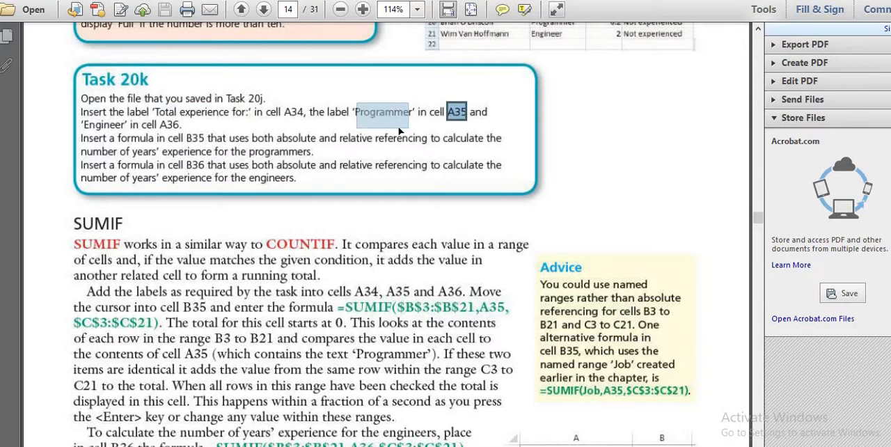
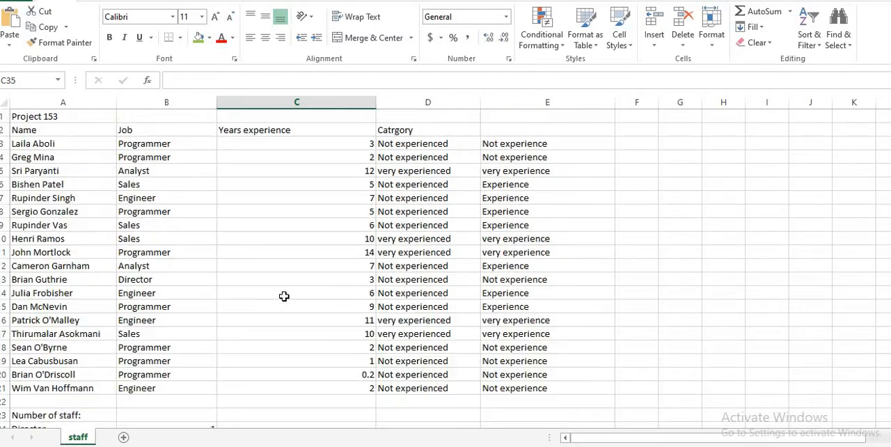
scroll(284, 296, down, 7)
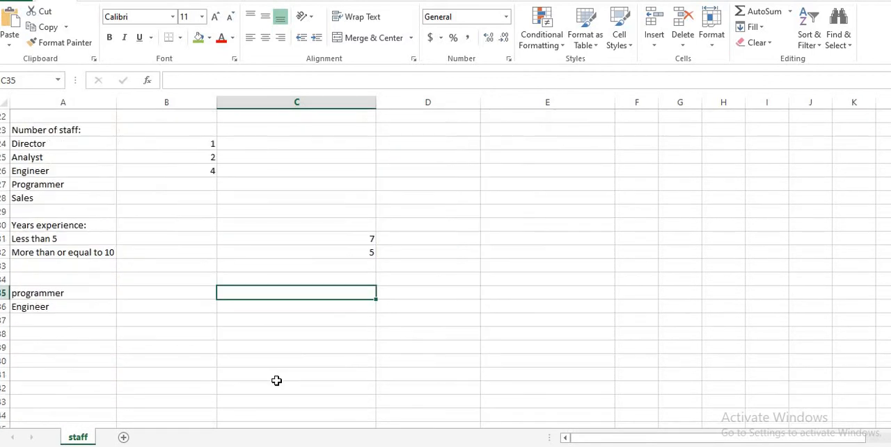
double_click(285, 293)
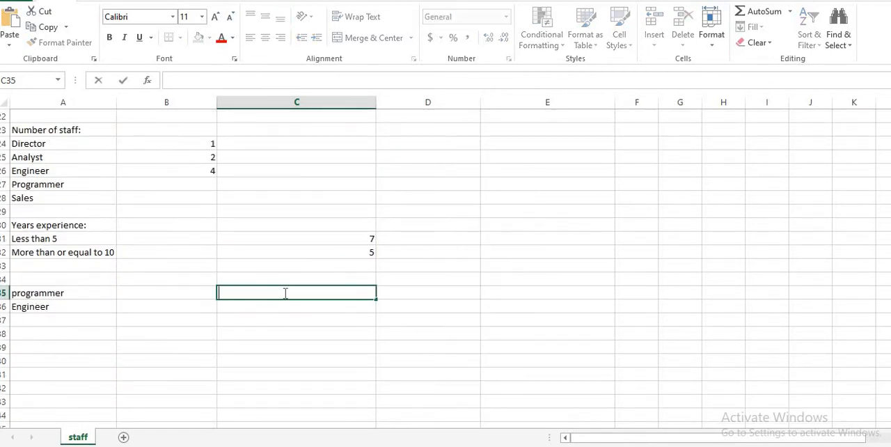
text(=)
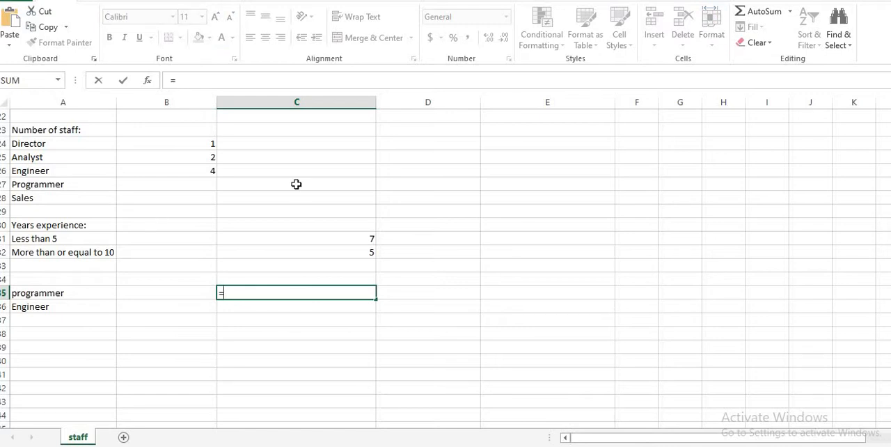
scroll(297, 185, up, 7)
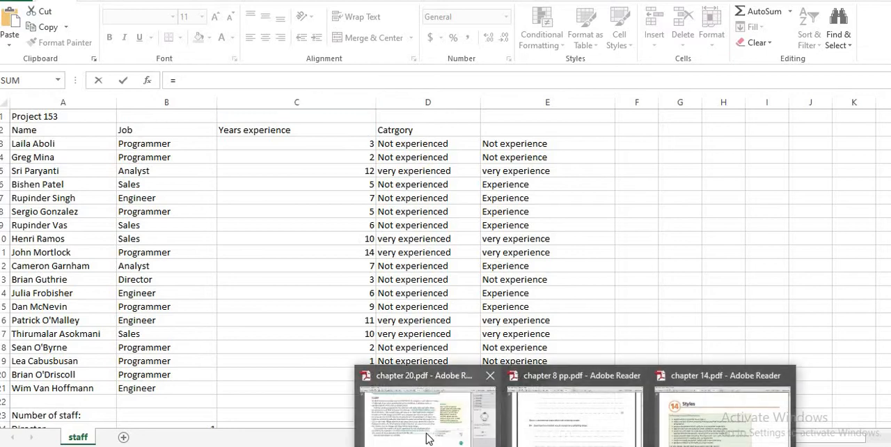
Switch to chapter 20.pdf in Adobe Reader, reread Task 20k's instruction on the programmers' years of experience, and return to the staff workbook
click(426, 432)
scroll(268, 269, up, 4)
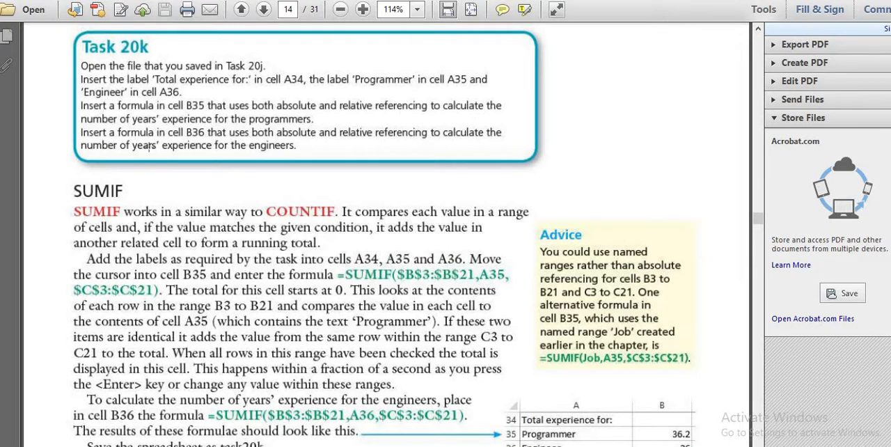
drag(111, 115, 314, 119)
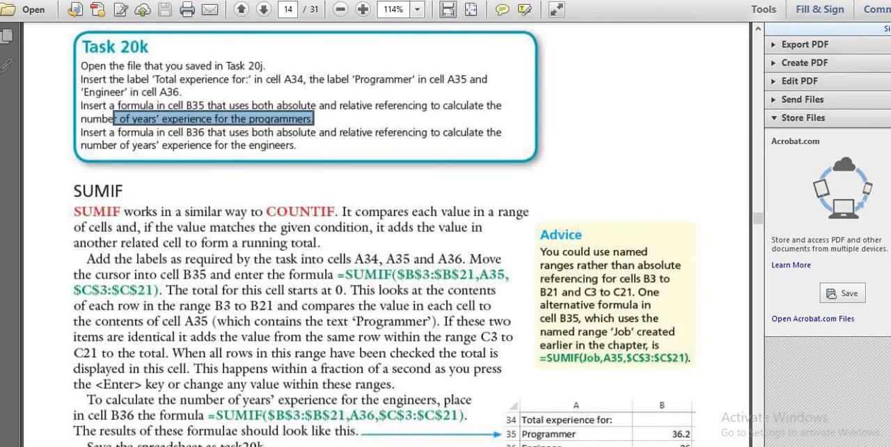
key(alt+Tab)
scroll(313, 332, down, 5)
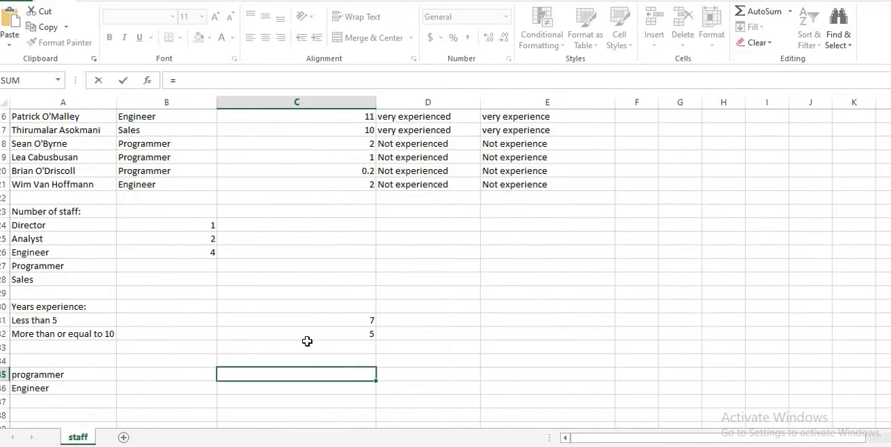
scroll(307, 342, down, 2)
scroll(302, 329, up, 7)
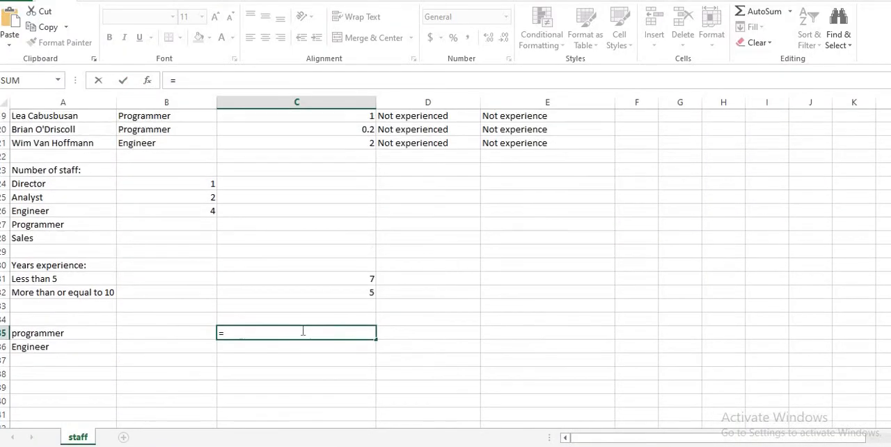
scroll(229, 320, up, 1)
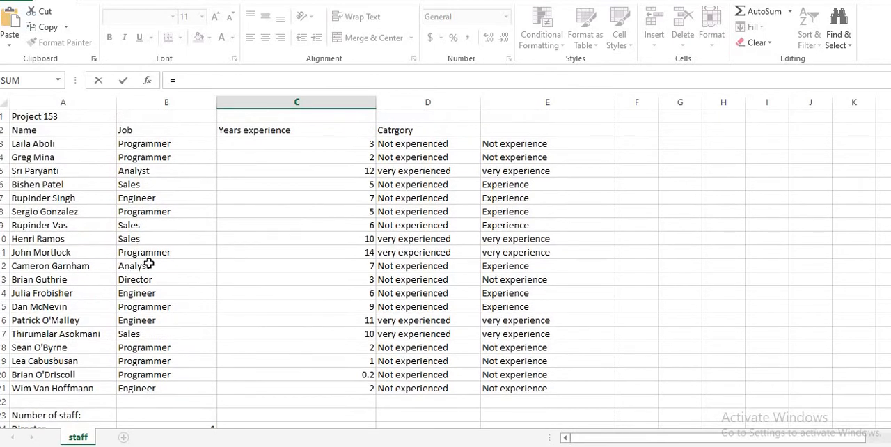
drag(142, 143, 150, 385)
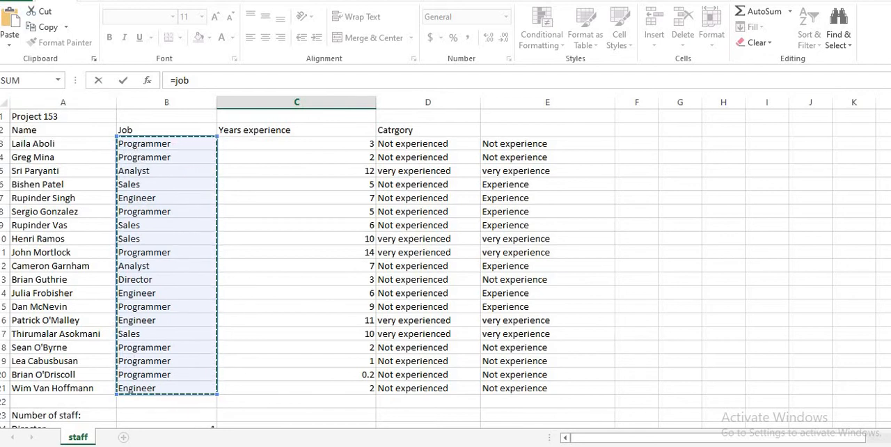
key(Escape)
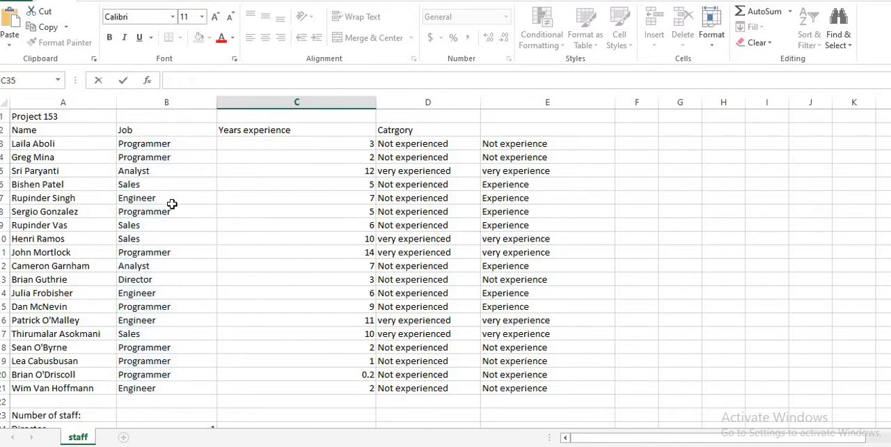
Begin a SUMIF formula in C35, in the programmer row
scroll(230, 278, down, 6)
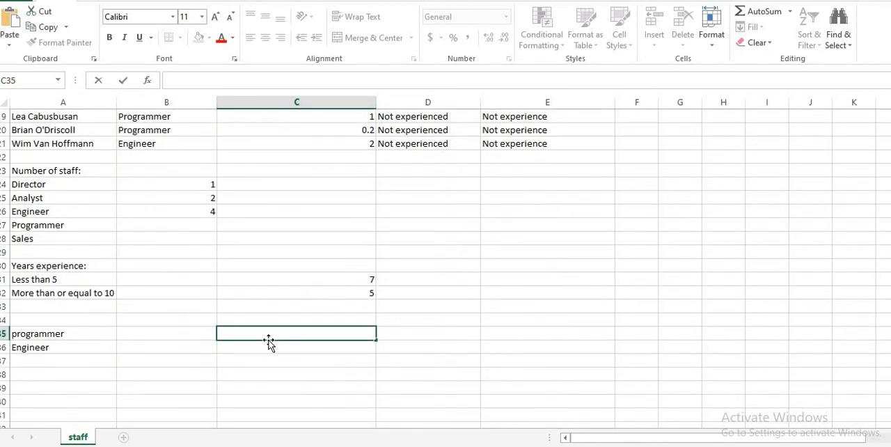
text(=)
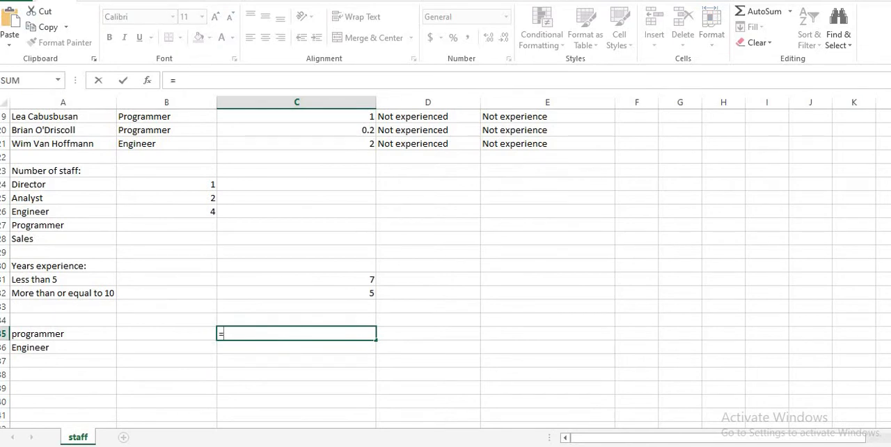
scroll(183, 203, up, 3)
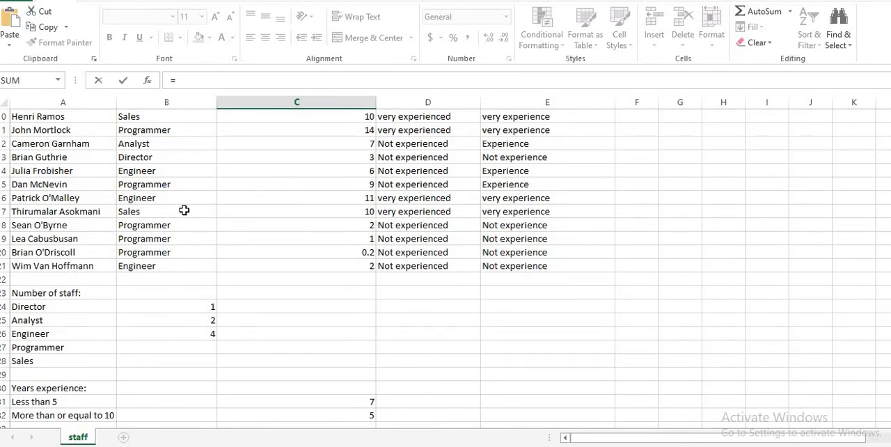
scroll(258, 305, down, 3)
text(sumif)
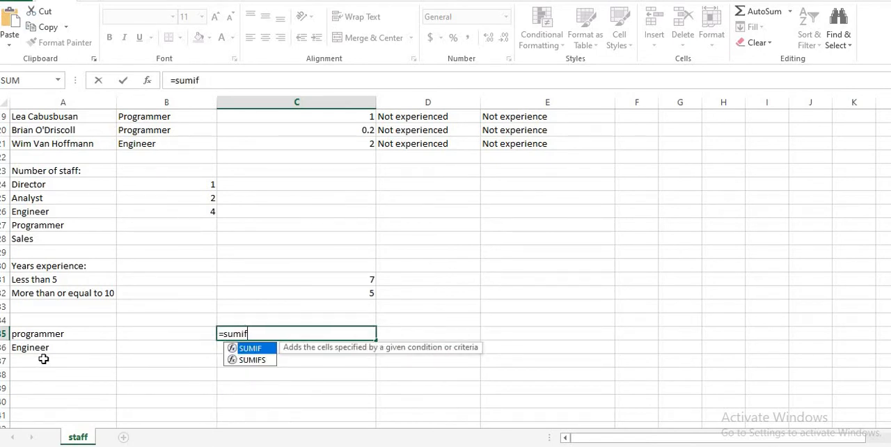
scroll(167, 262, up, 3)
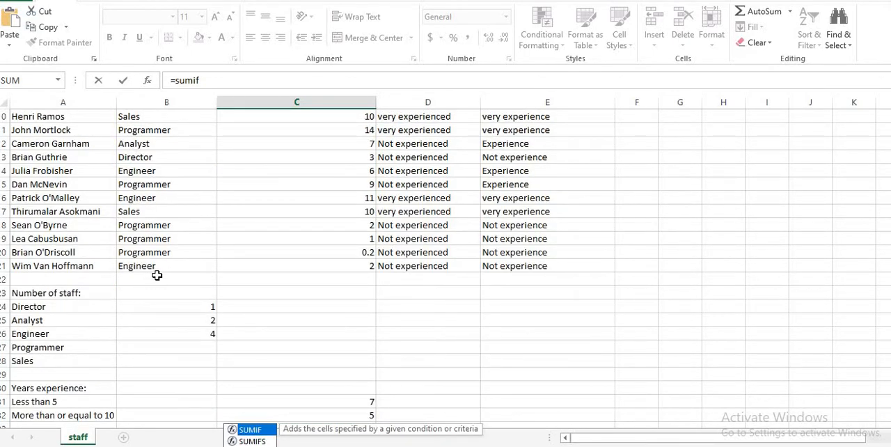
scroll(157, 276, up, 1)
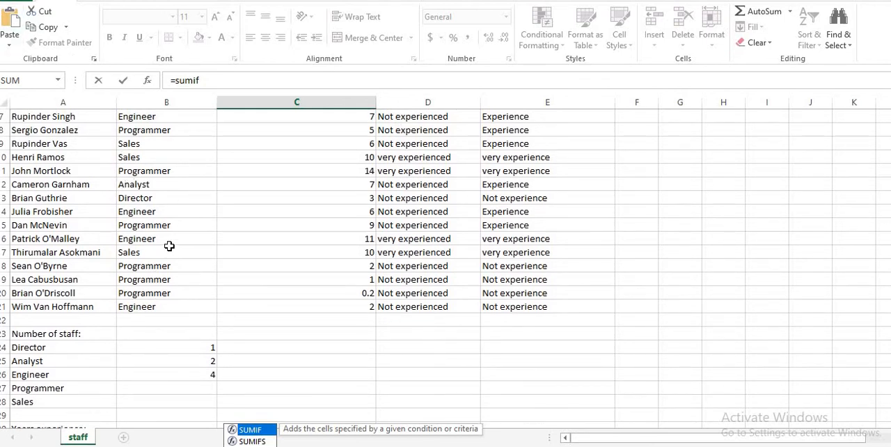
scroll(169, 246, down, 4)
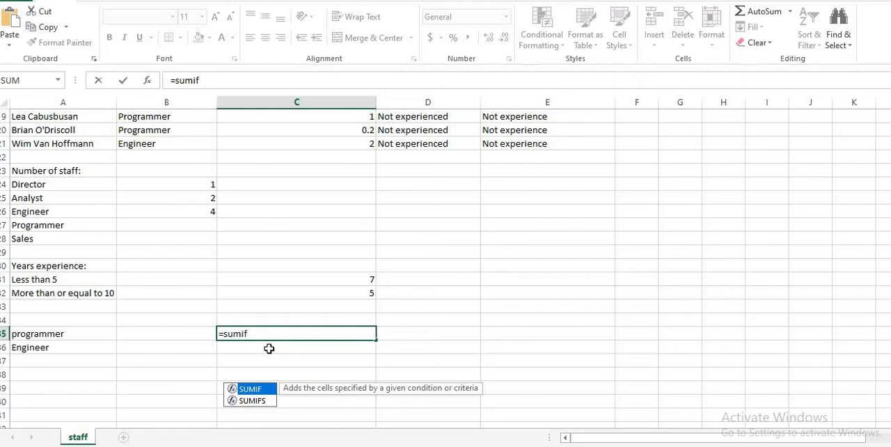
text(()
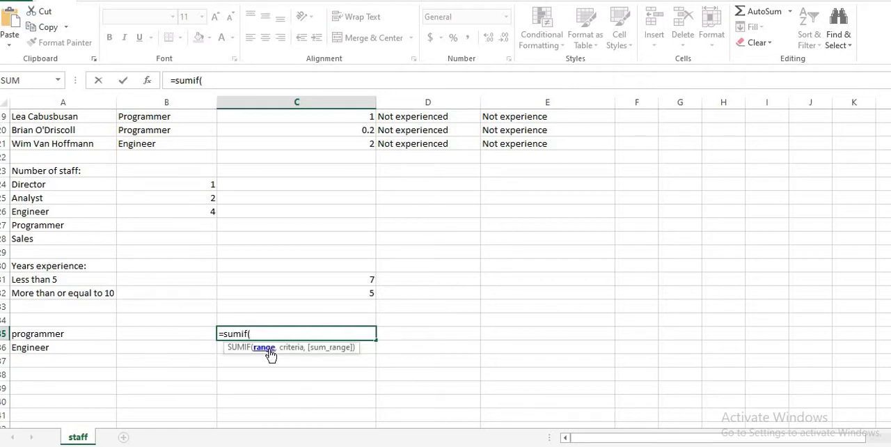
Enter the named range job as the range of the SUMIF formula in C35
scroll(205, 235, up, 6)
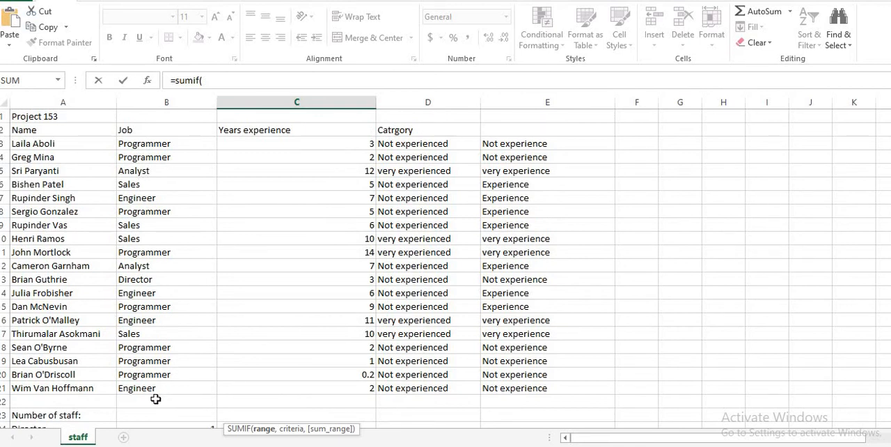
scroll(299, 397, down, 4)
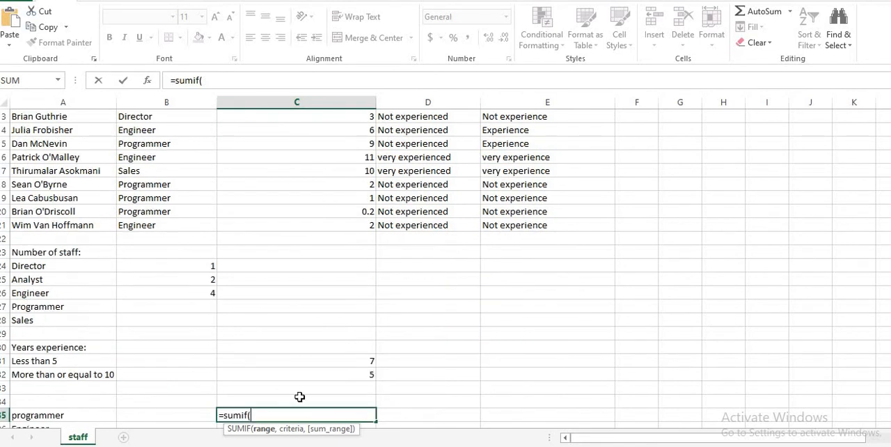
scroll(300, 397, down, 1)
text(j)
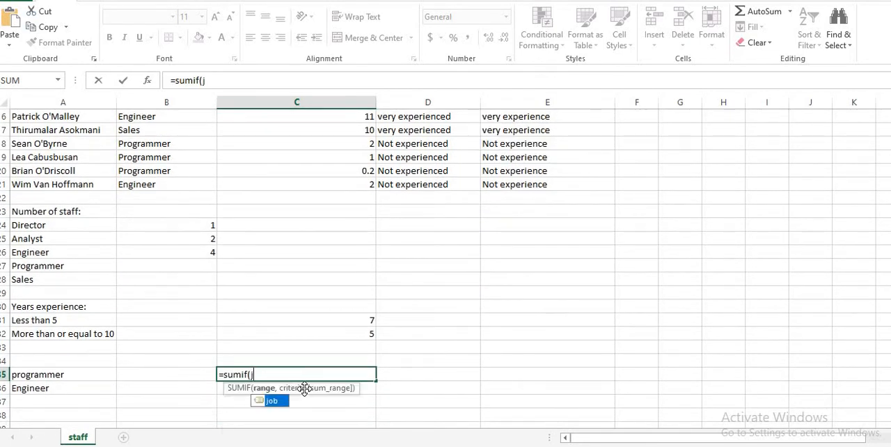
text(ob)
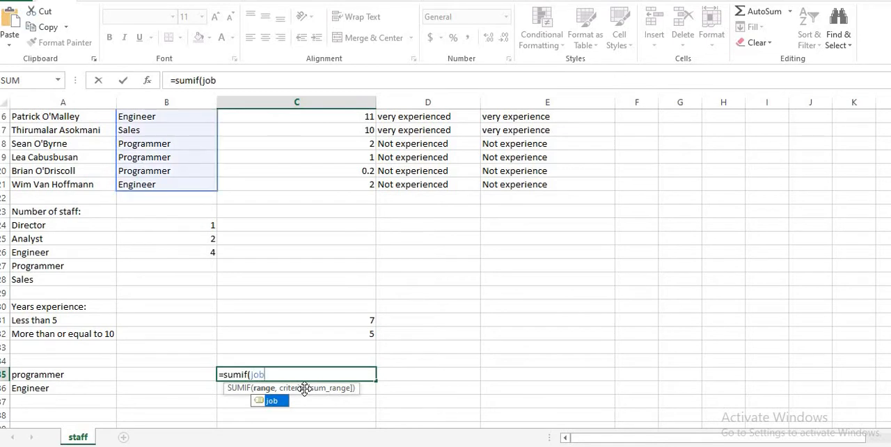
text(,)
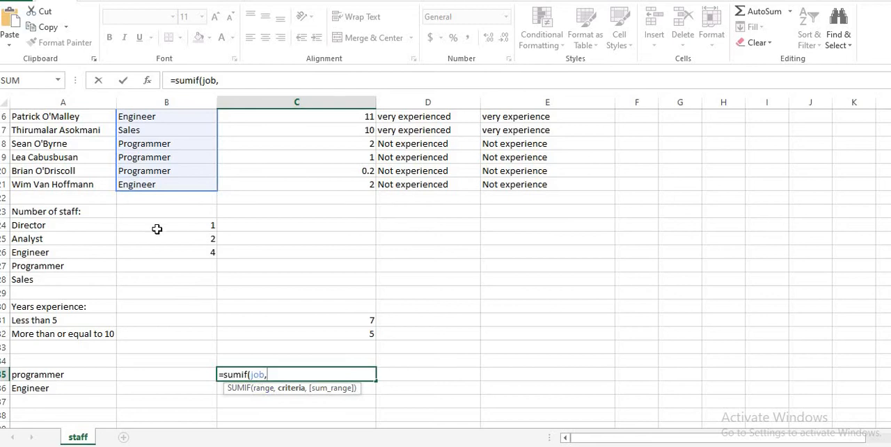
Use cell A35, the programmer label, as the criteria of the SUMIF formula
scroll(157, 229, up, 5)
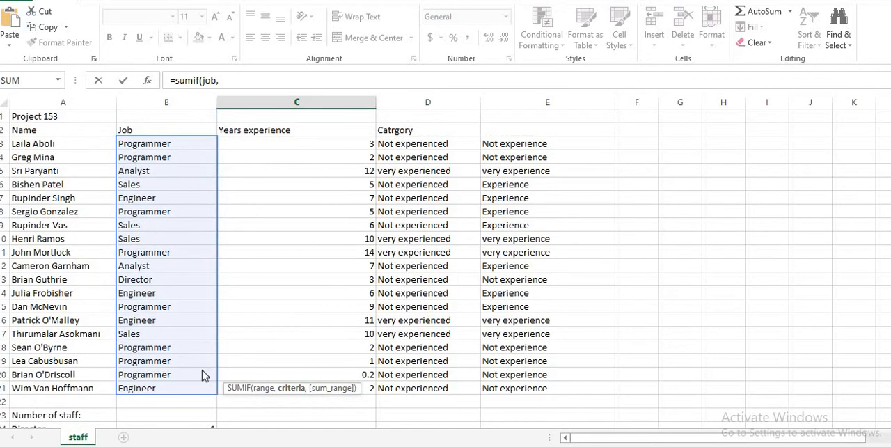
scroll(205, 373, down, 5)
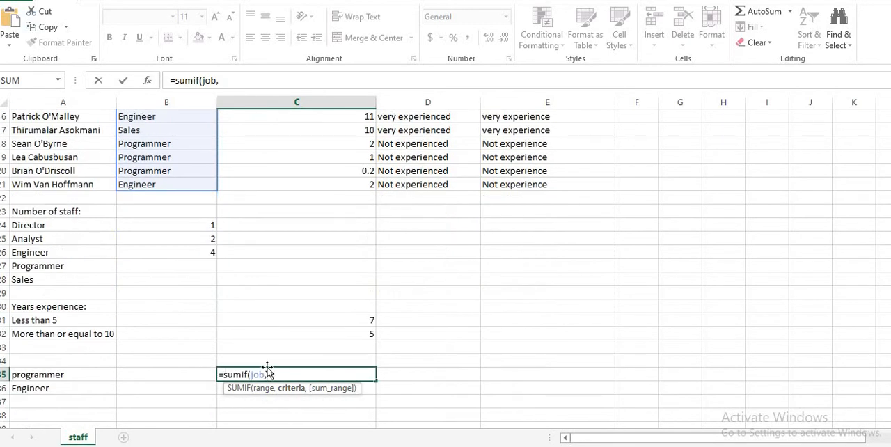
click(40, 375)
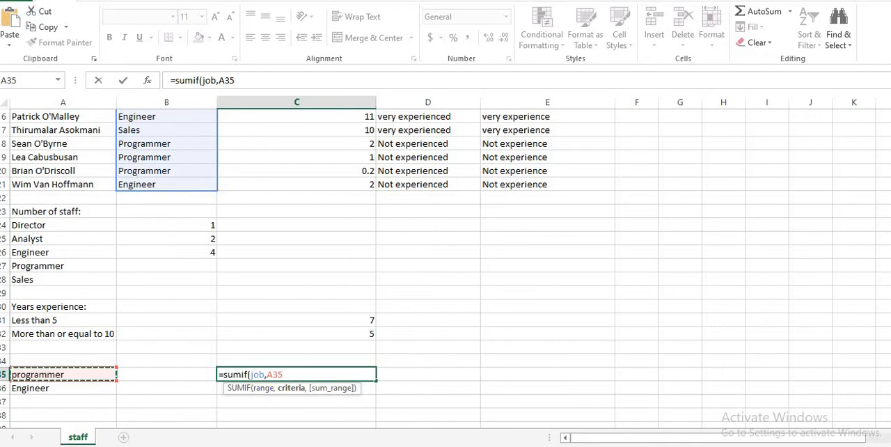
text(,)
scroll(296, 153, up, 5)
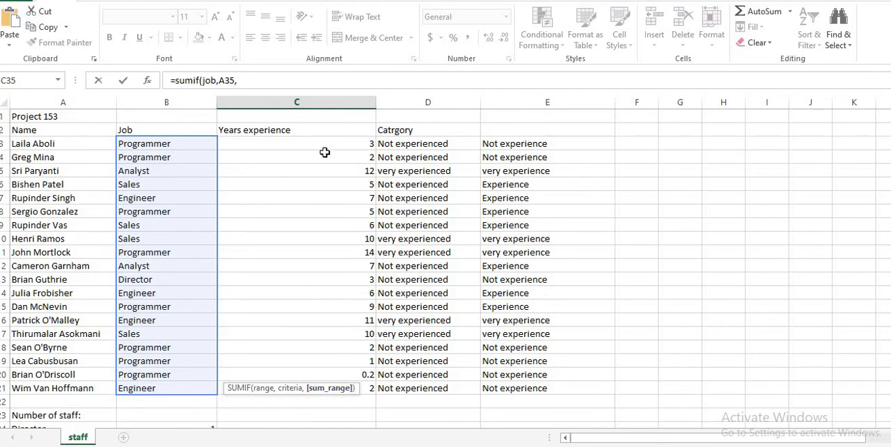
scroll(326, 340, down, 1)
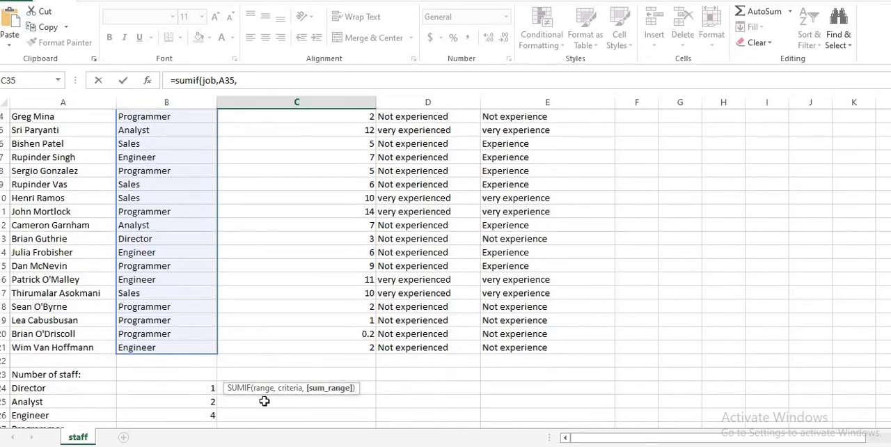
scroll(314, 386, down, 3)
scroll(323, 358, down, 2)
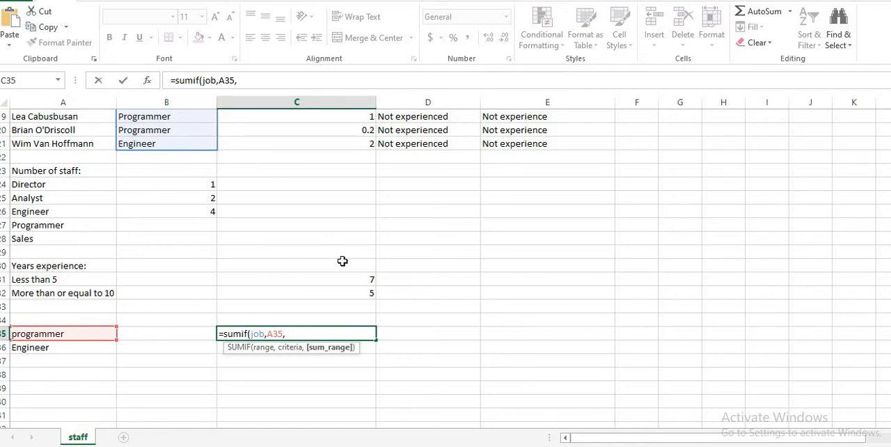
text(C)
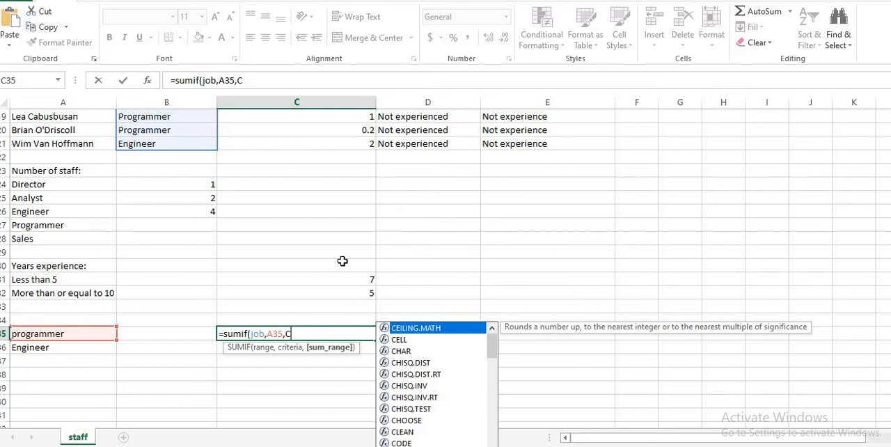
scroll(376, 235, up, 4)
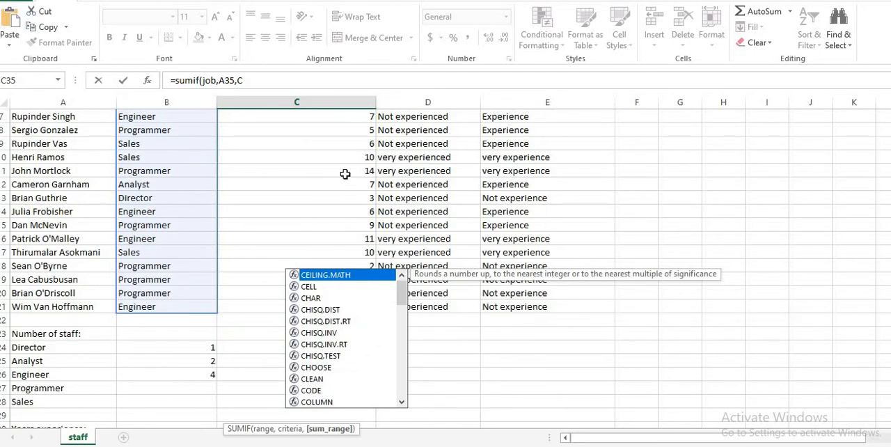
scroll(323, 337, down, 1)
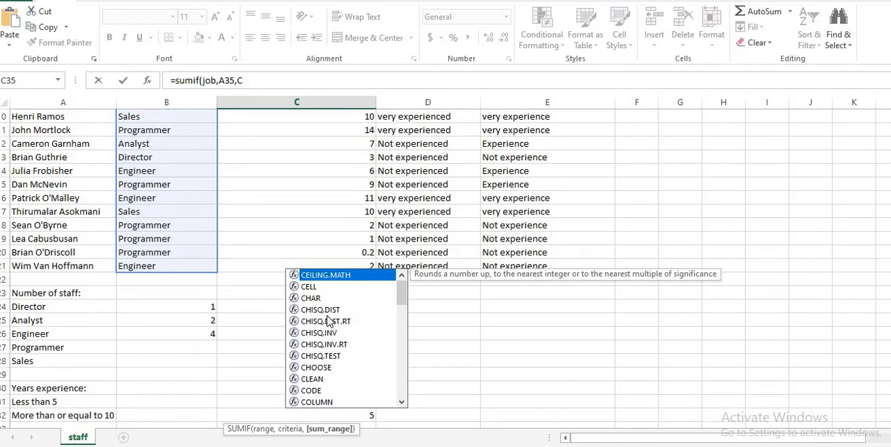
scroll(355, 170, up, 2)
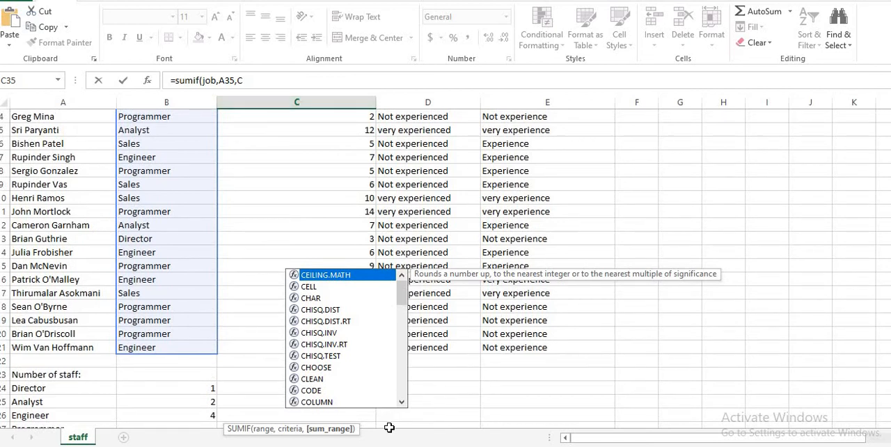
scroll(322, 161, down, 7)
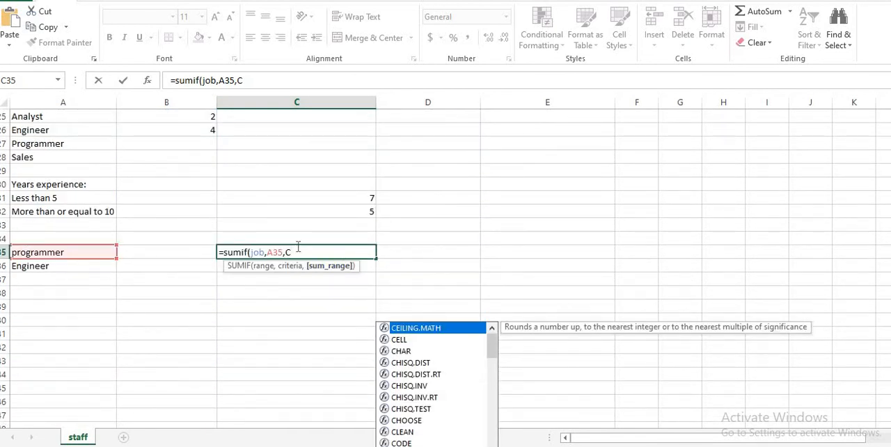
key(BackSpace)
key(BackSpace)
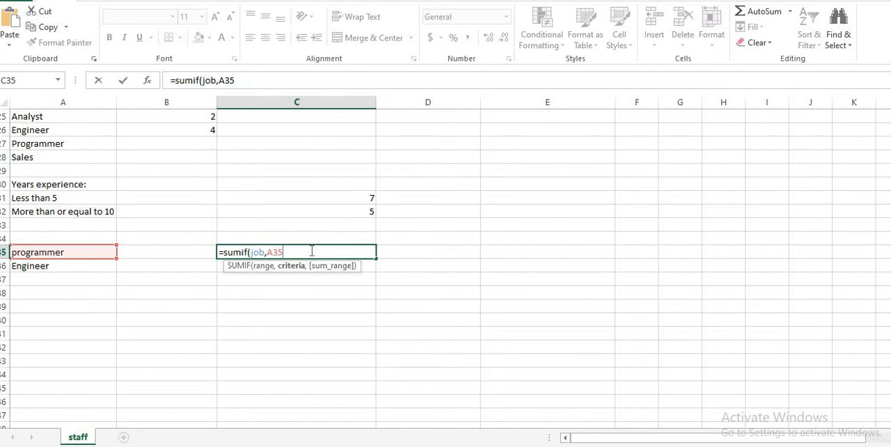
Enter the absolute range $C$3:$C$21 as the sum range and complete the SUMIF formula in C35
text(,$C)
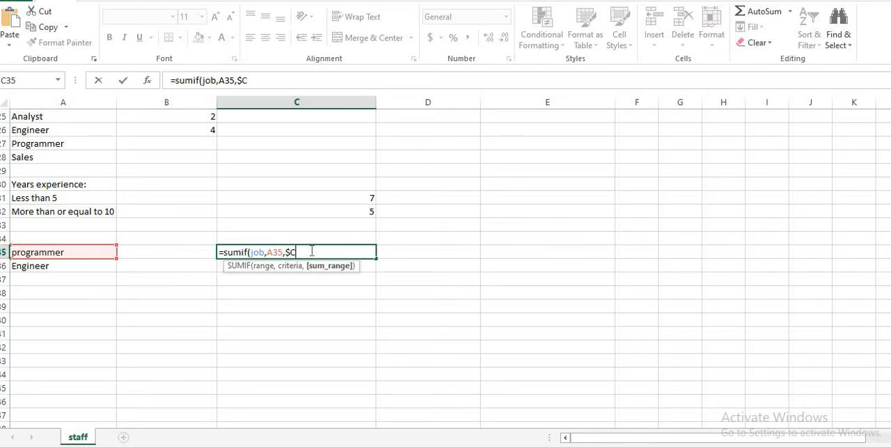
text($3:$C$)
text(21)
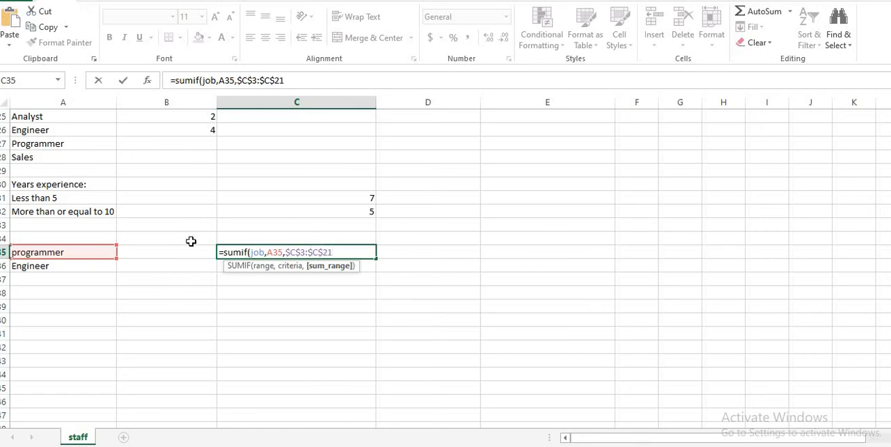
scroll(191, 241, up, 2)
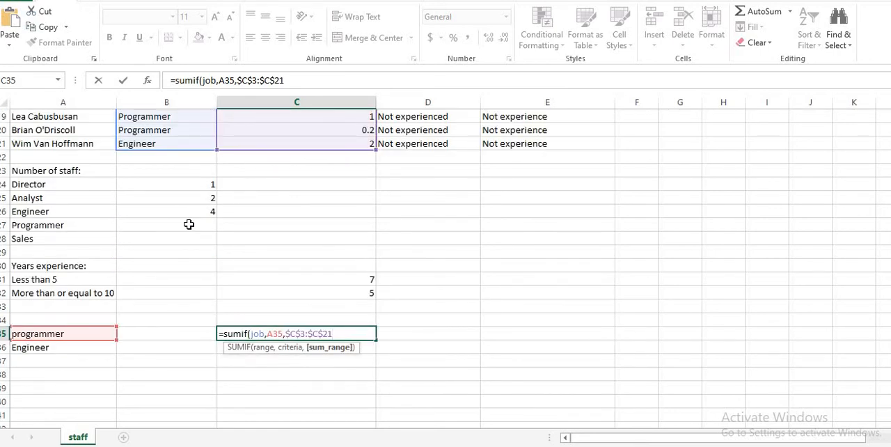
text(1))
key(Return)
text(7)
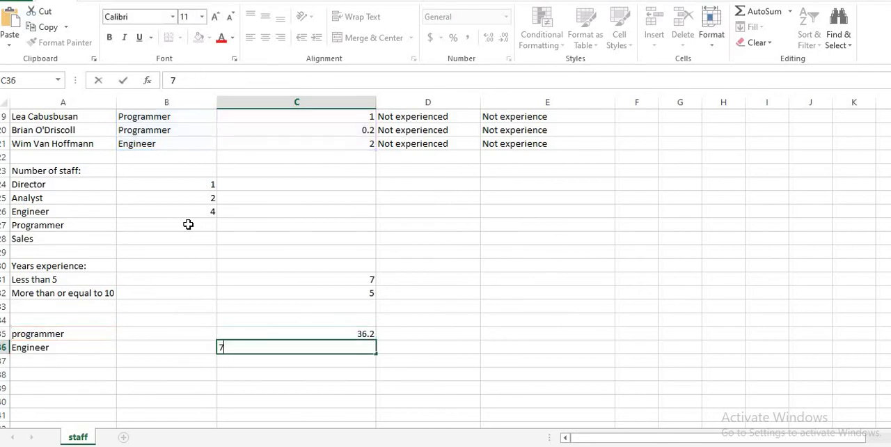
drag(295, 326, 314, 338)
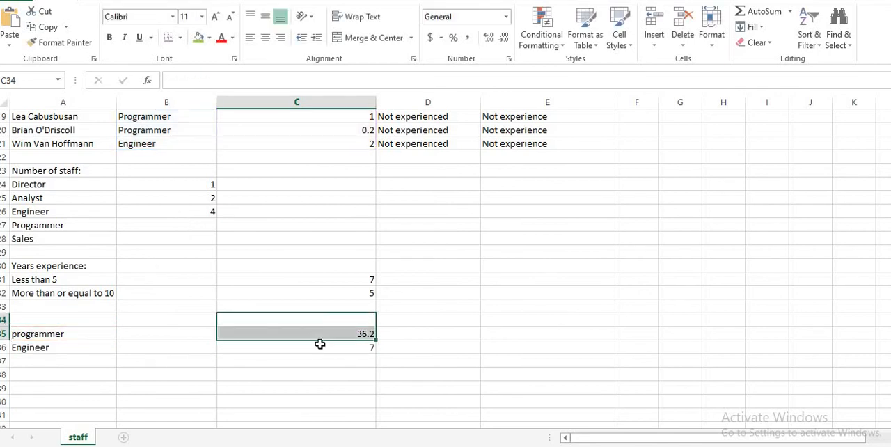
click(321, 350)
click(357, 335)
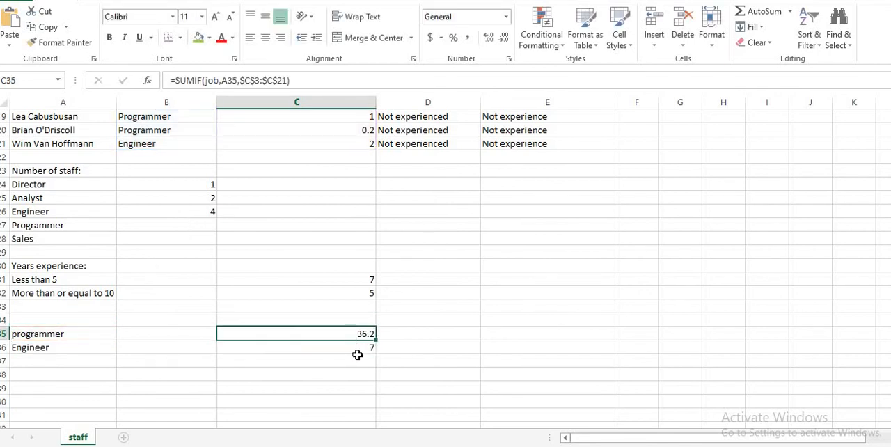
click(360, 355)
click(361, 347)
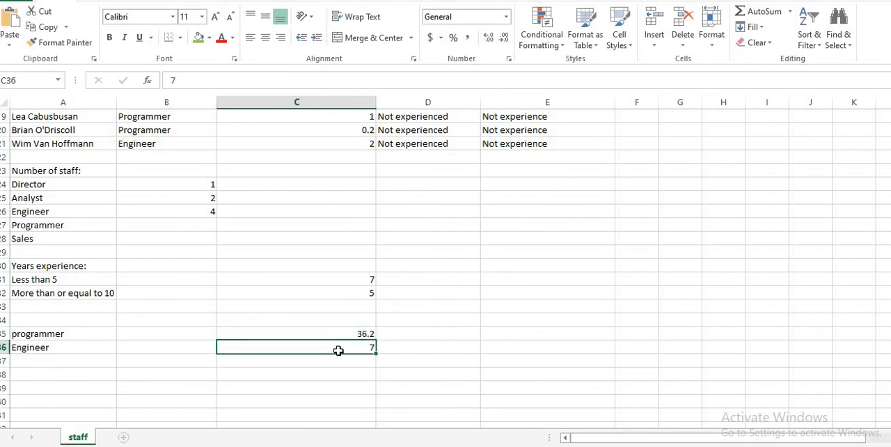
Fill the SUMIF formula from C35 down into C36 to total the engineers' years of experience
click(360, 334)
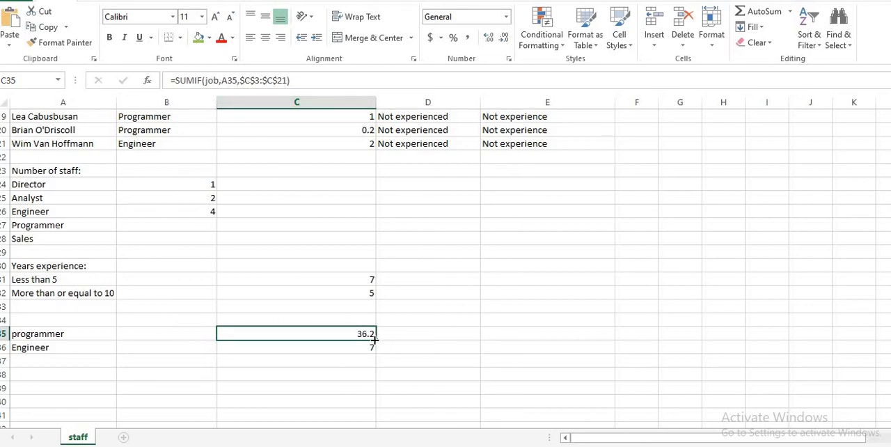
drag(374, 340, 373, 353)
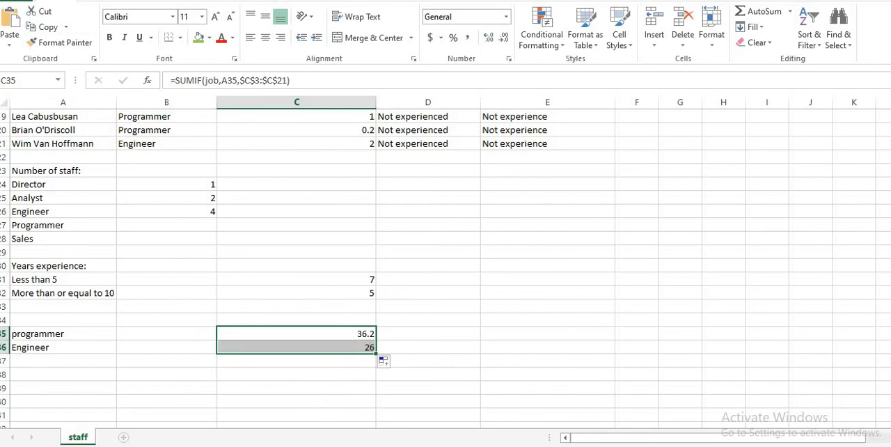
click(332, 348)
Compare the SUMIF formulas in C35 and C36 with their criteria labels in A35 and A36
click(339, 336)
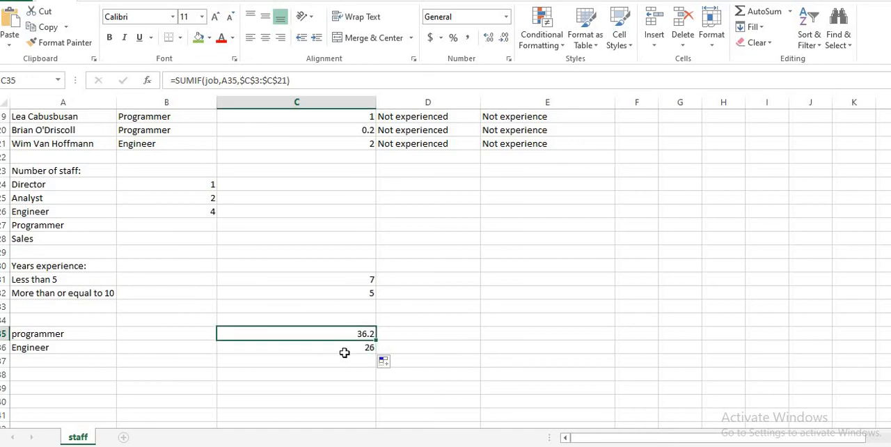
click(345, 351)
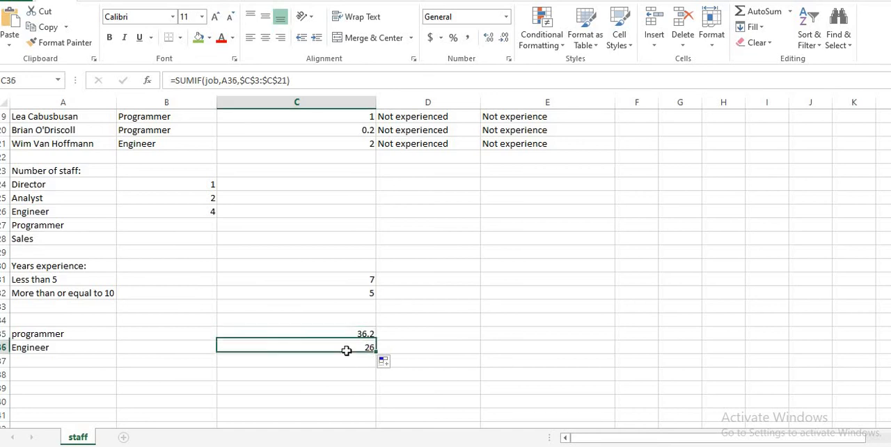
click(40, 345)
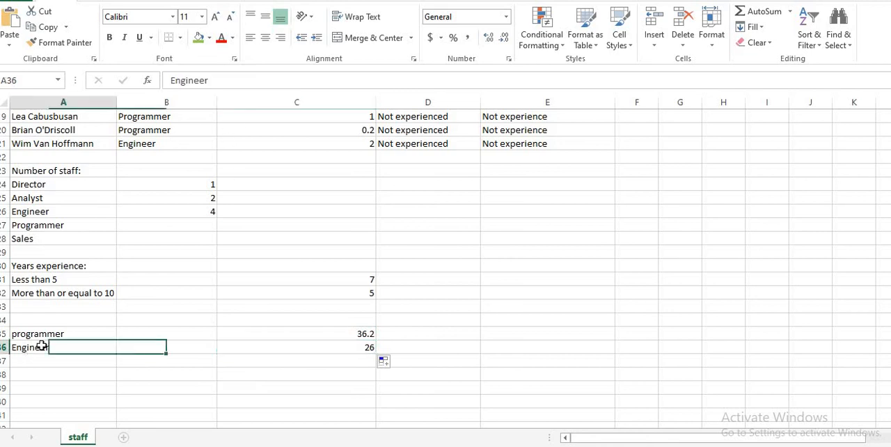
click(53, 332)
click(39, 349)
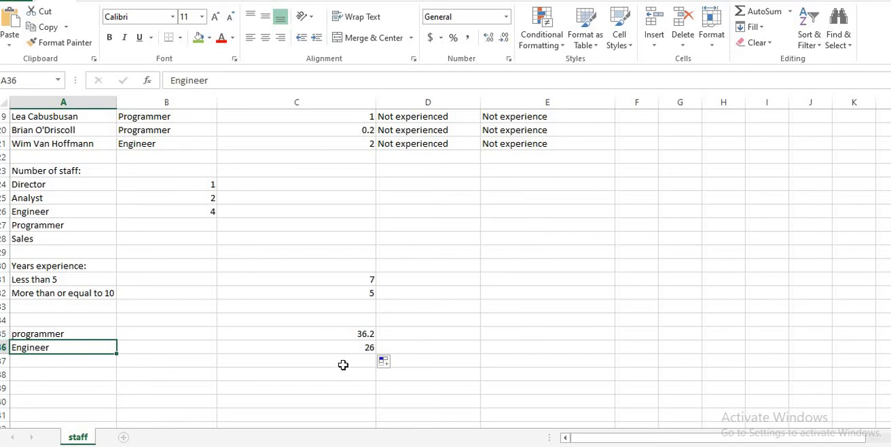
click(344, 341)
click(348, 331)
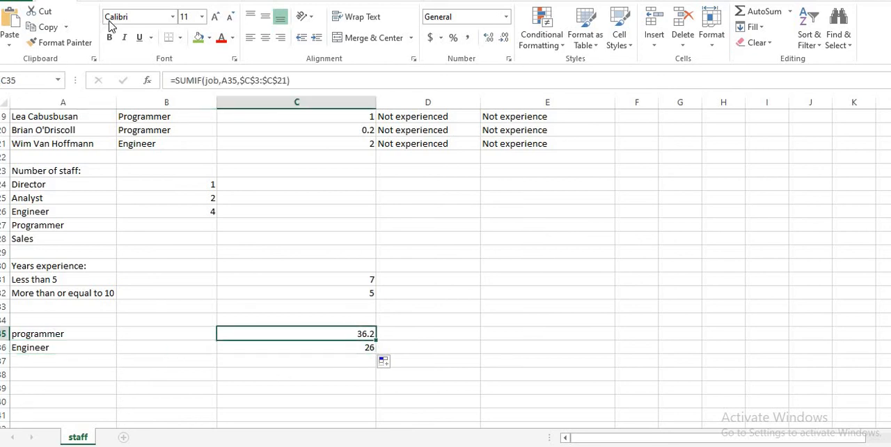
Review the C35 formula's arguments against the job column, the programmer label and the years of experience in C3 to C21
scroll(207, 151, up, 6)
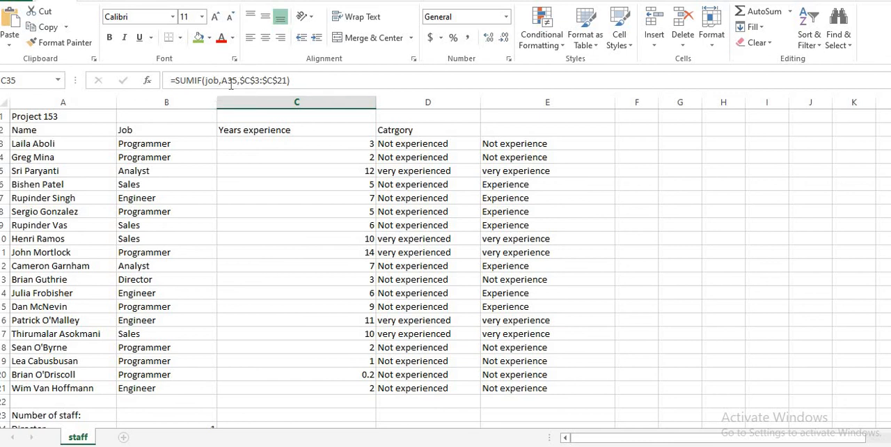
scroll(66, 408, down, 5)
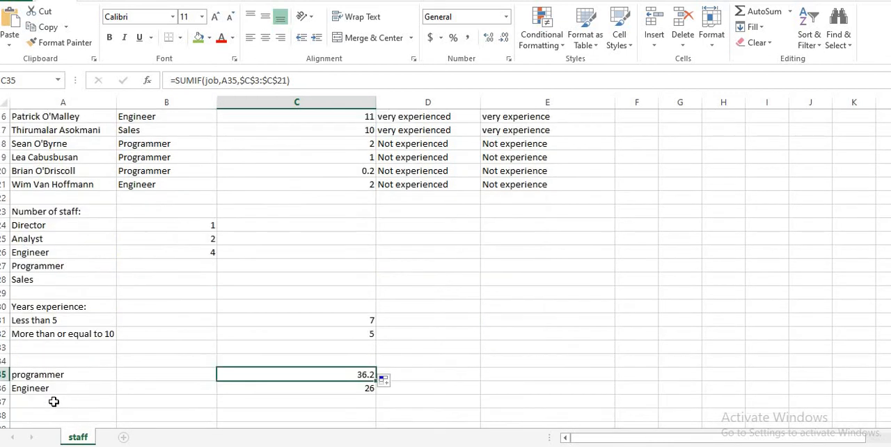
click(41, 374)
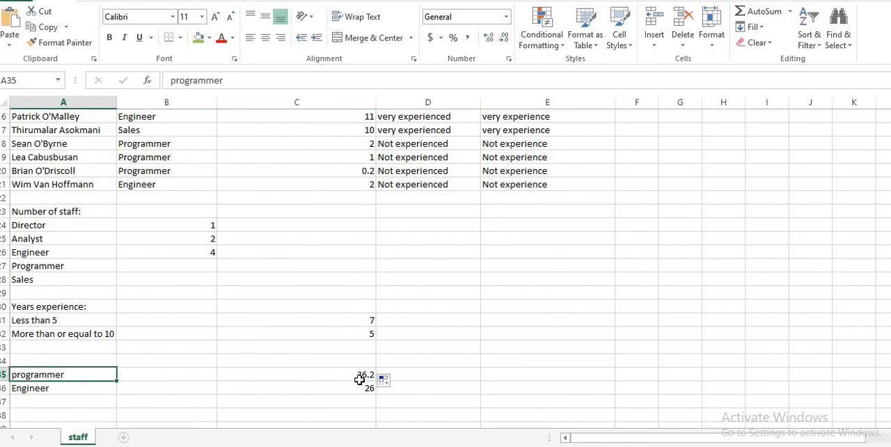
click(351, 378)
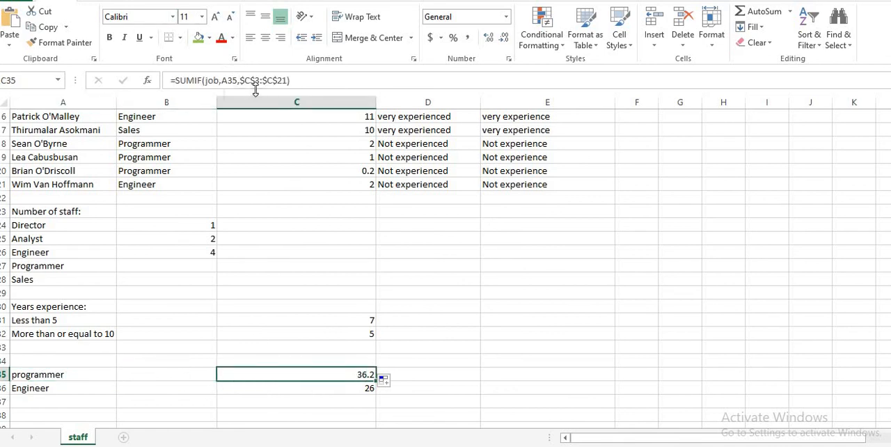
scroll(297, 167, up, 4)
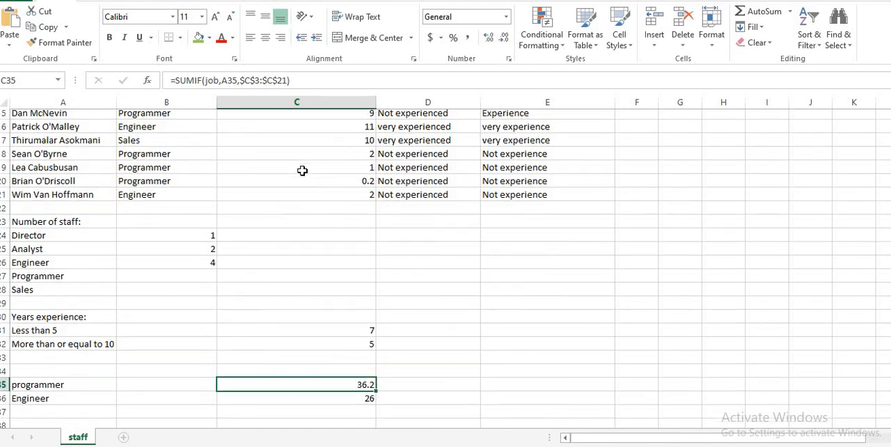
scroll(302, 174, up, 1)
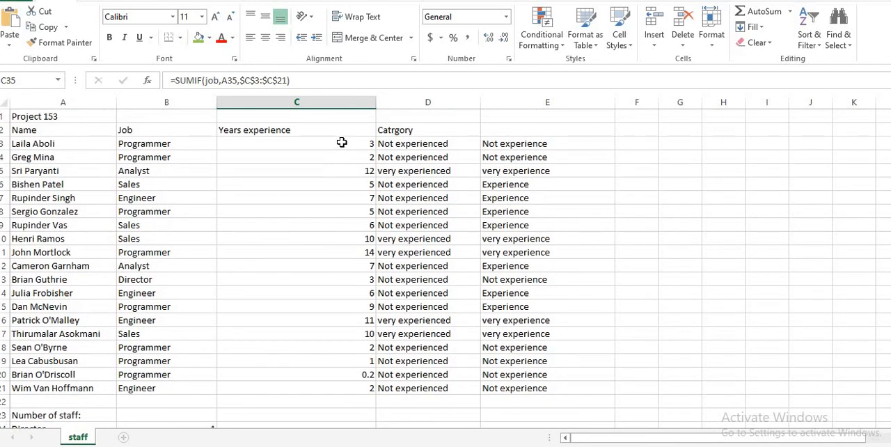
click(341, 144)
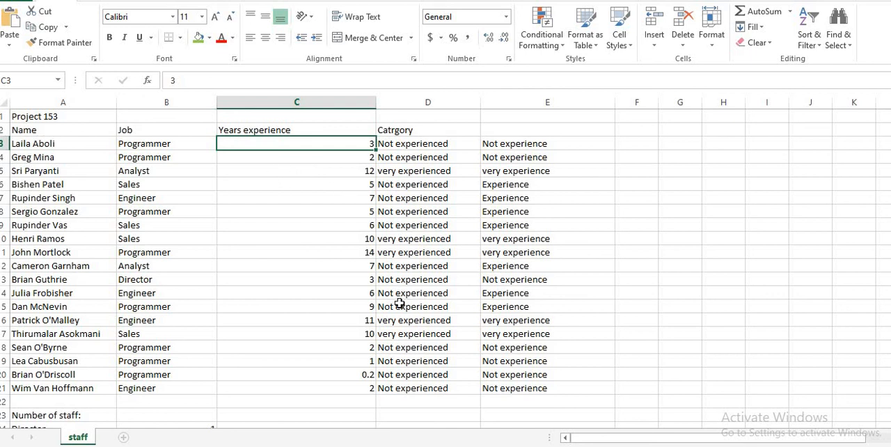
scroll(348, 285, down, 3)
click(362, 268)
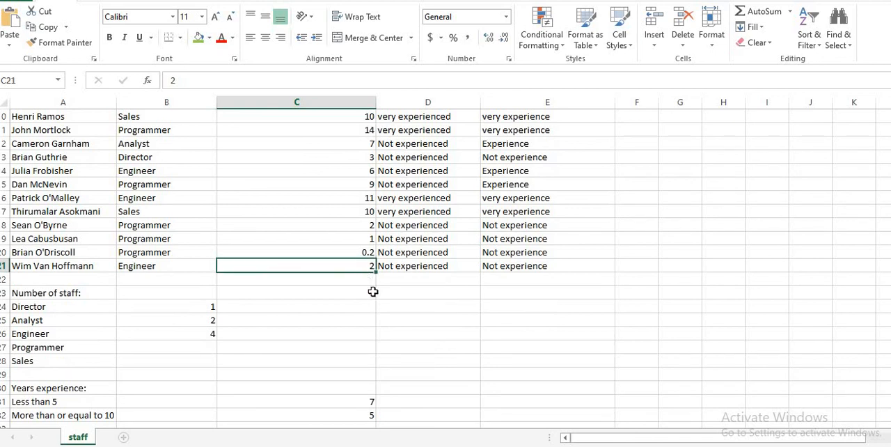
scroll(372, 313, down, 3)
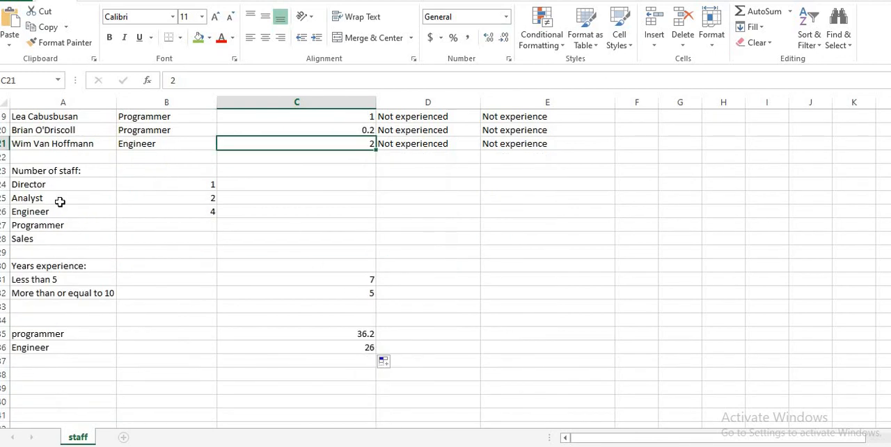